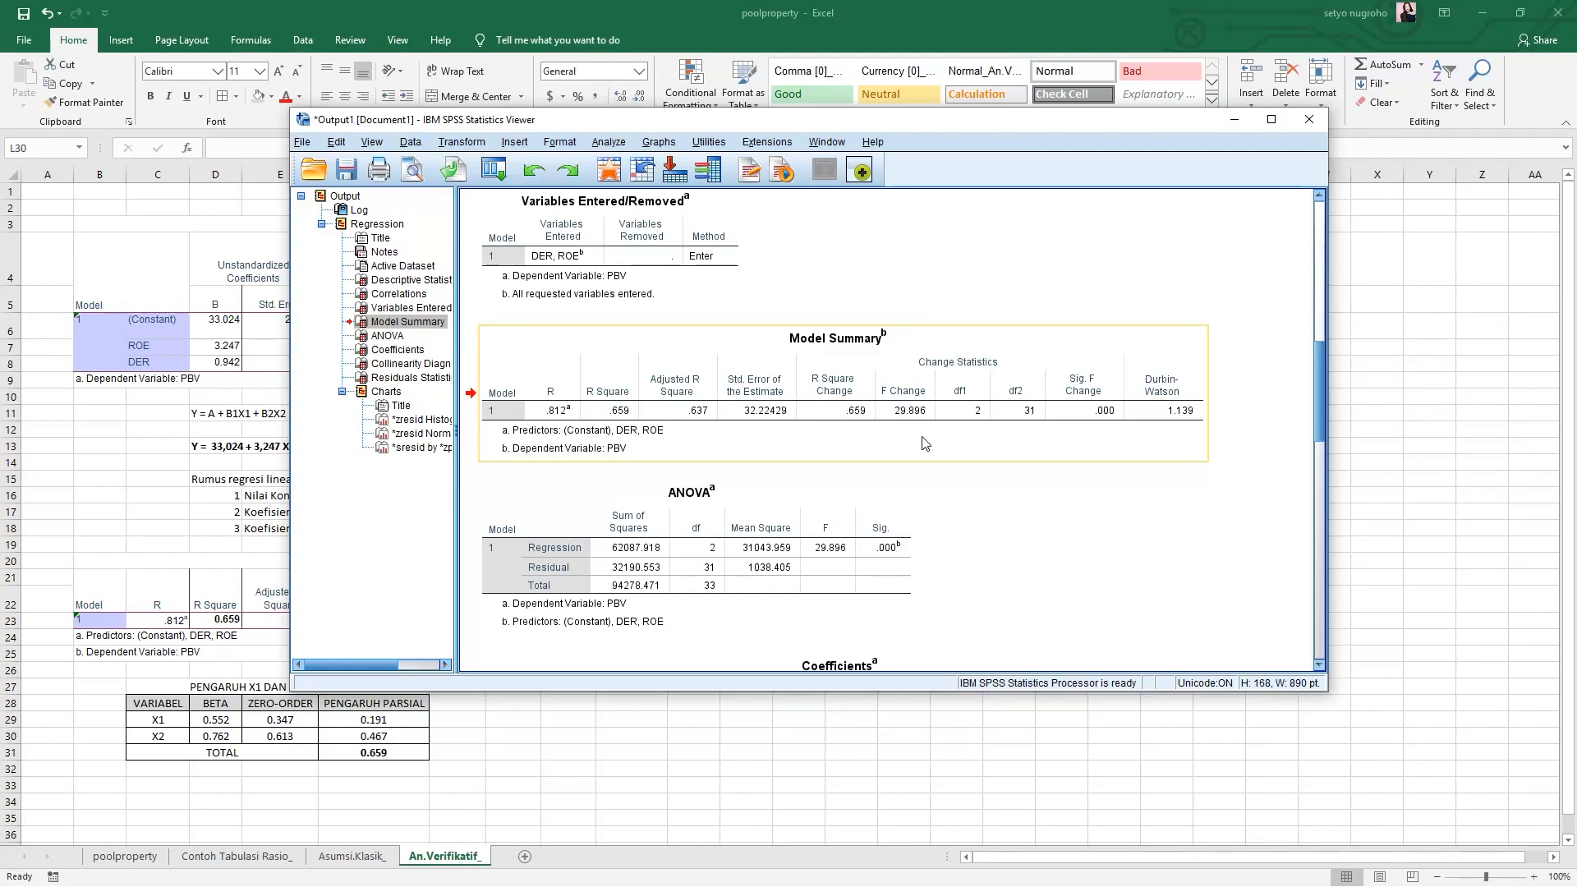
Copy the ANOVA table from the SPSS regression output.
scroll(926, 448, up, 10)
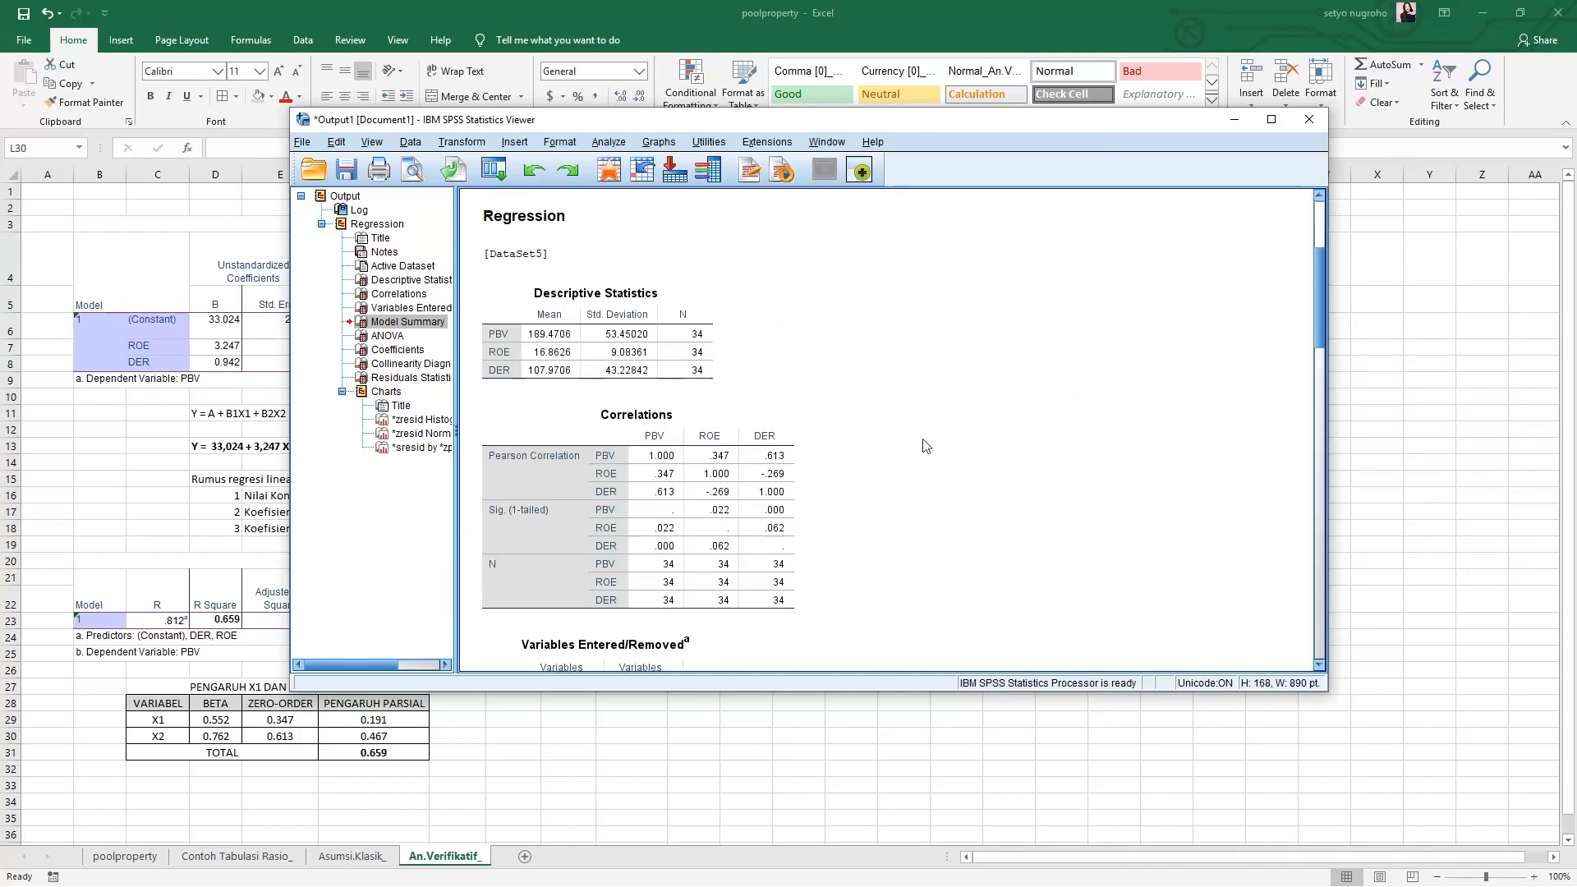
scroll(924, 444, down, 8)
scroll(919, 423, down, 3)
click(828, 485)
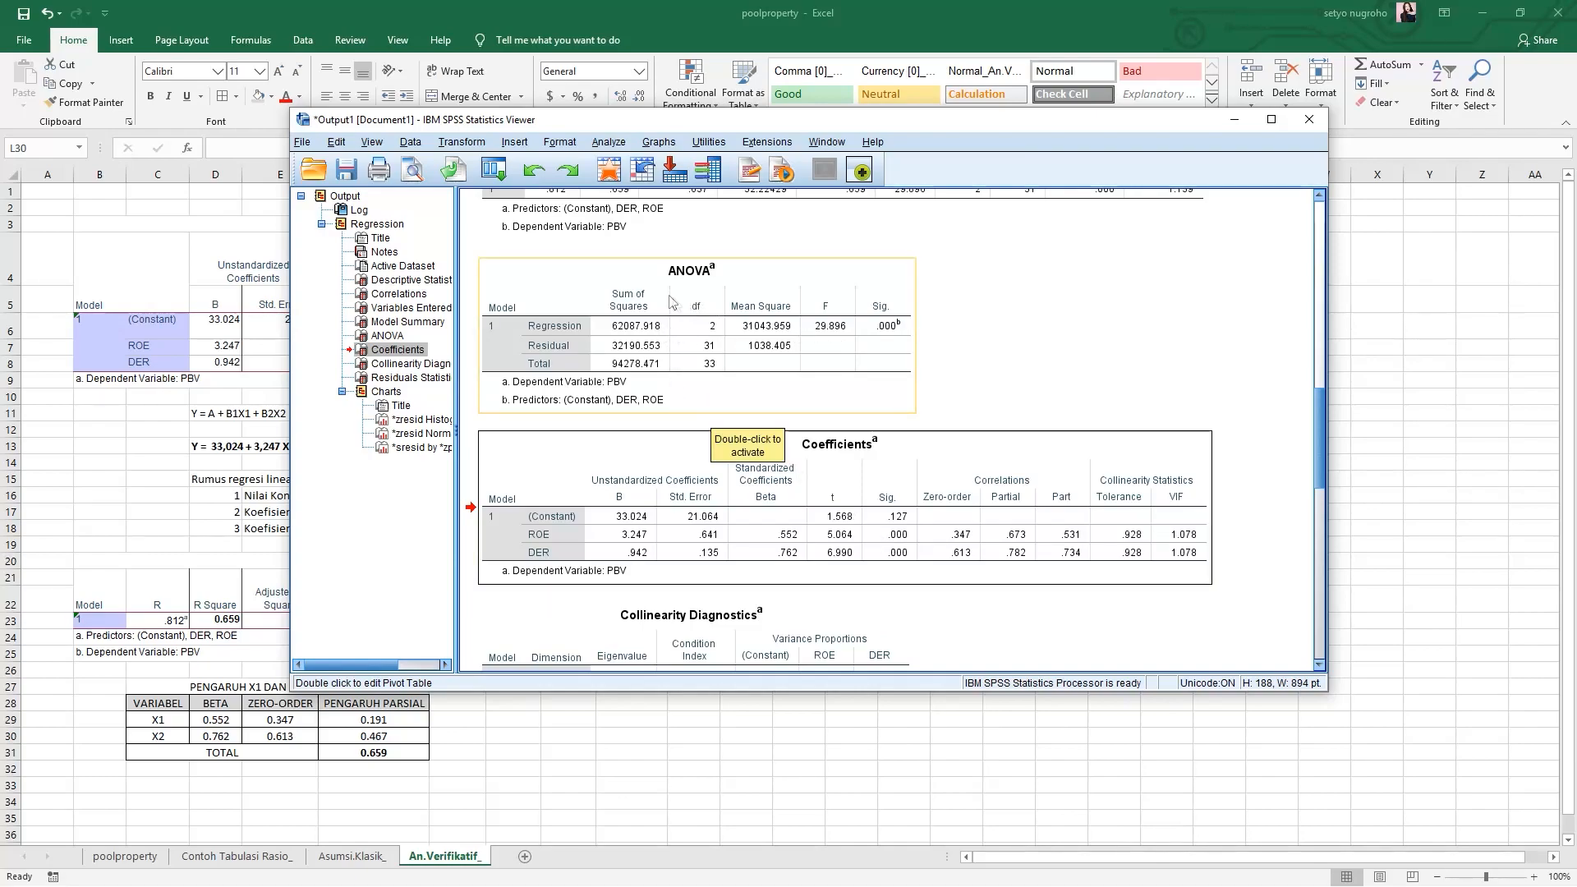
right_click(720, 296)
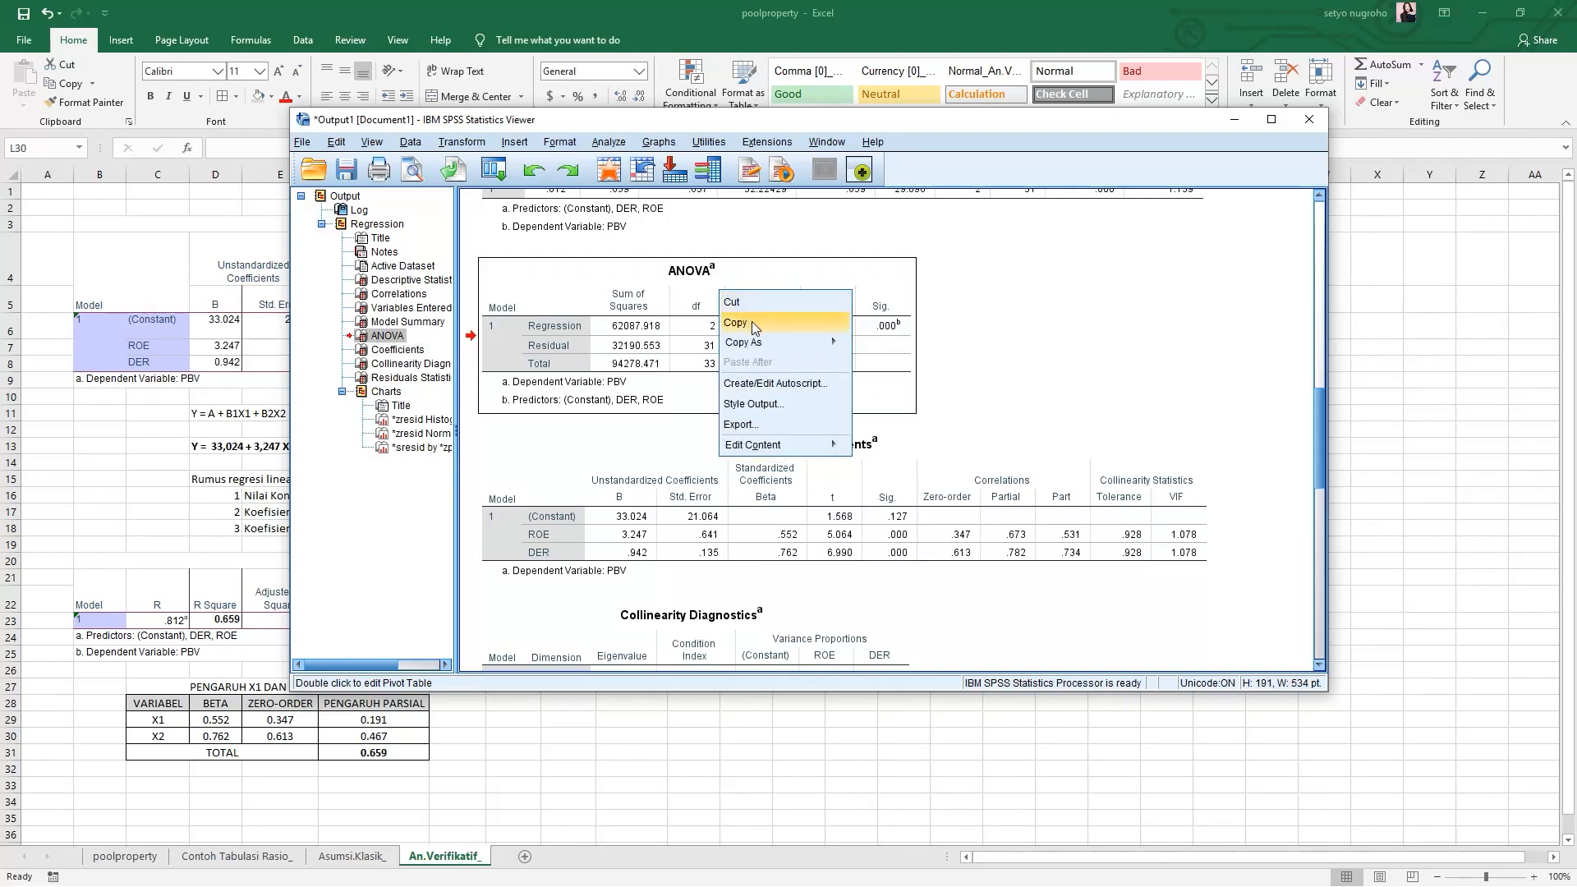
click(735, 323)
Switch to Excel and paste the ANOVA table at cell B34, below the partial-effect table.
click(1234, 119)
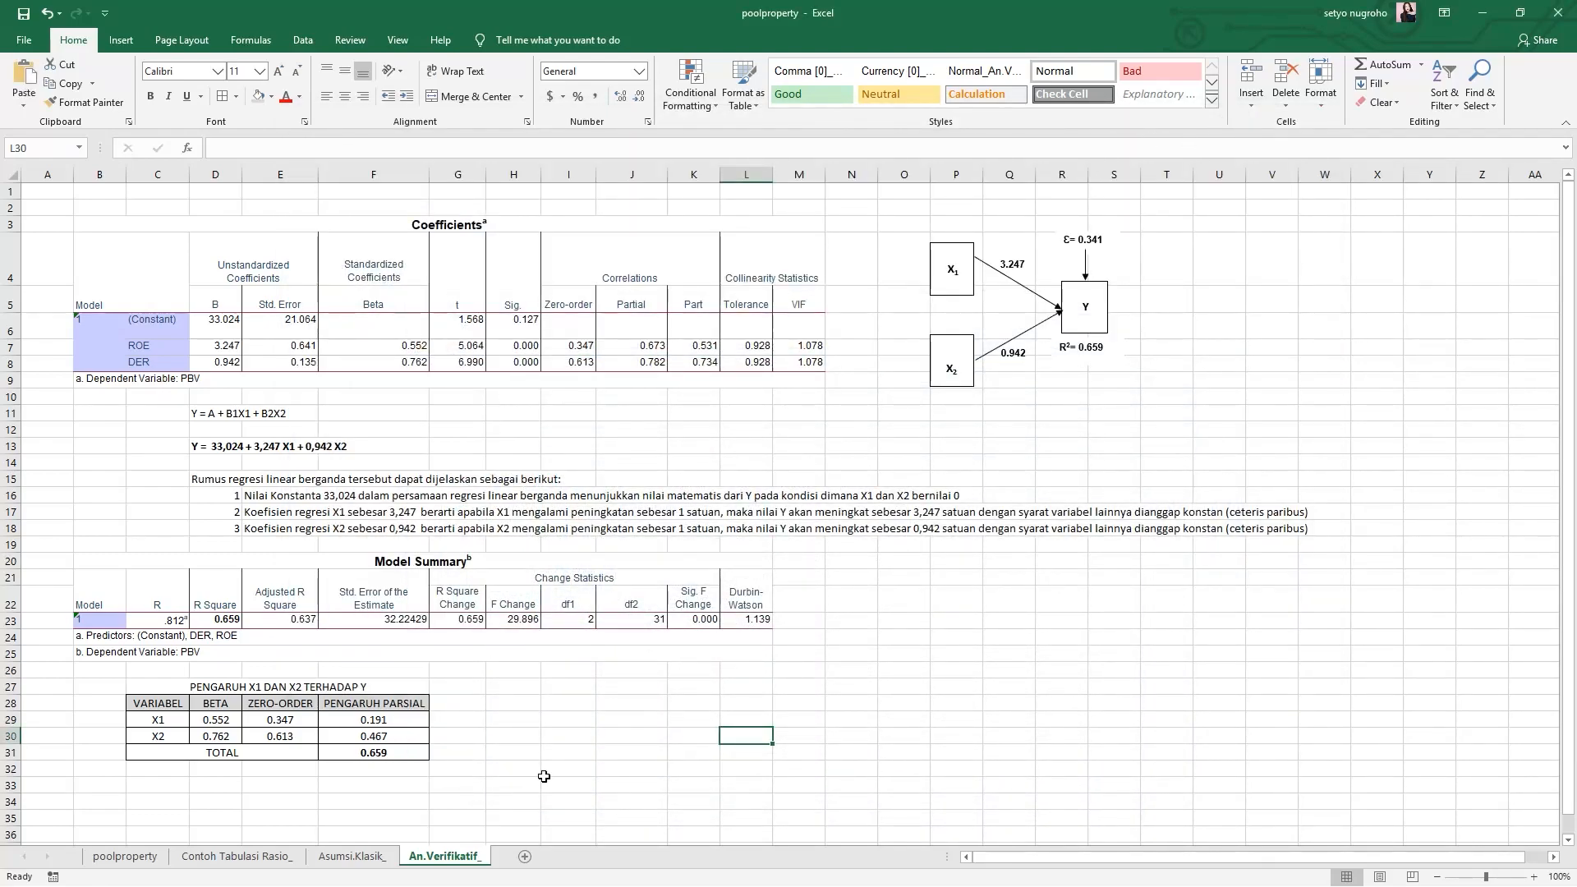
scroll(535, 613, down, 3)
click(99, 597)
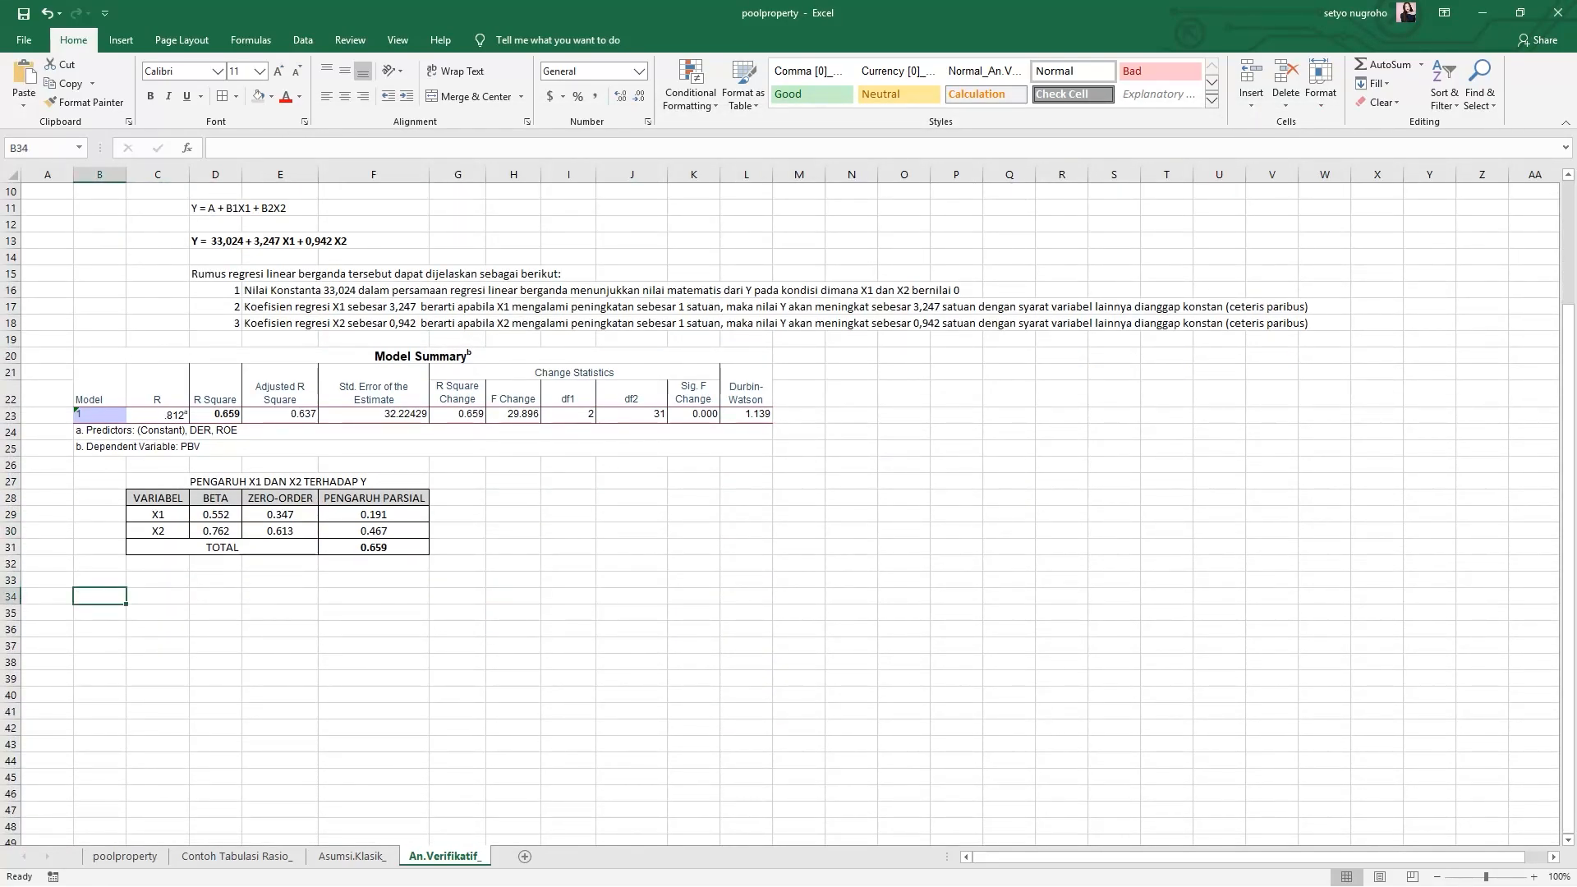
key(ctrl+v)
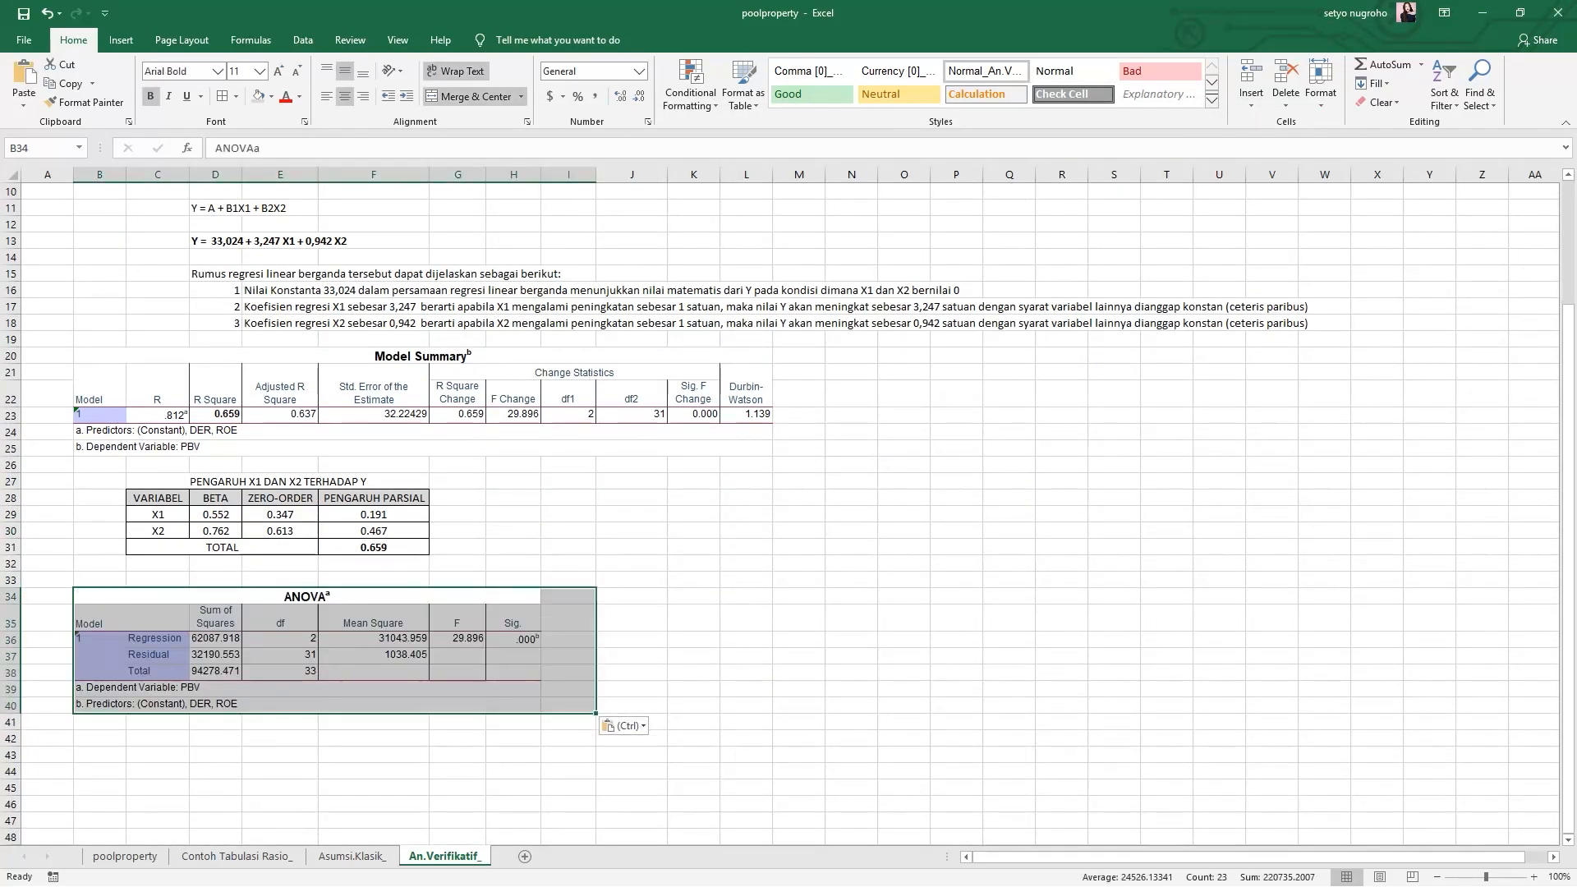
click(696, 623)
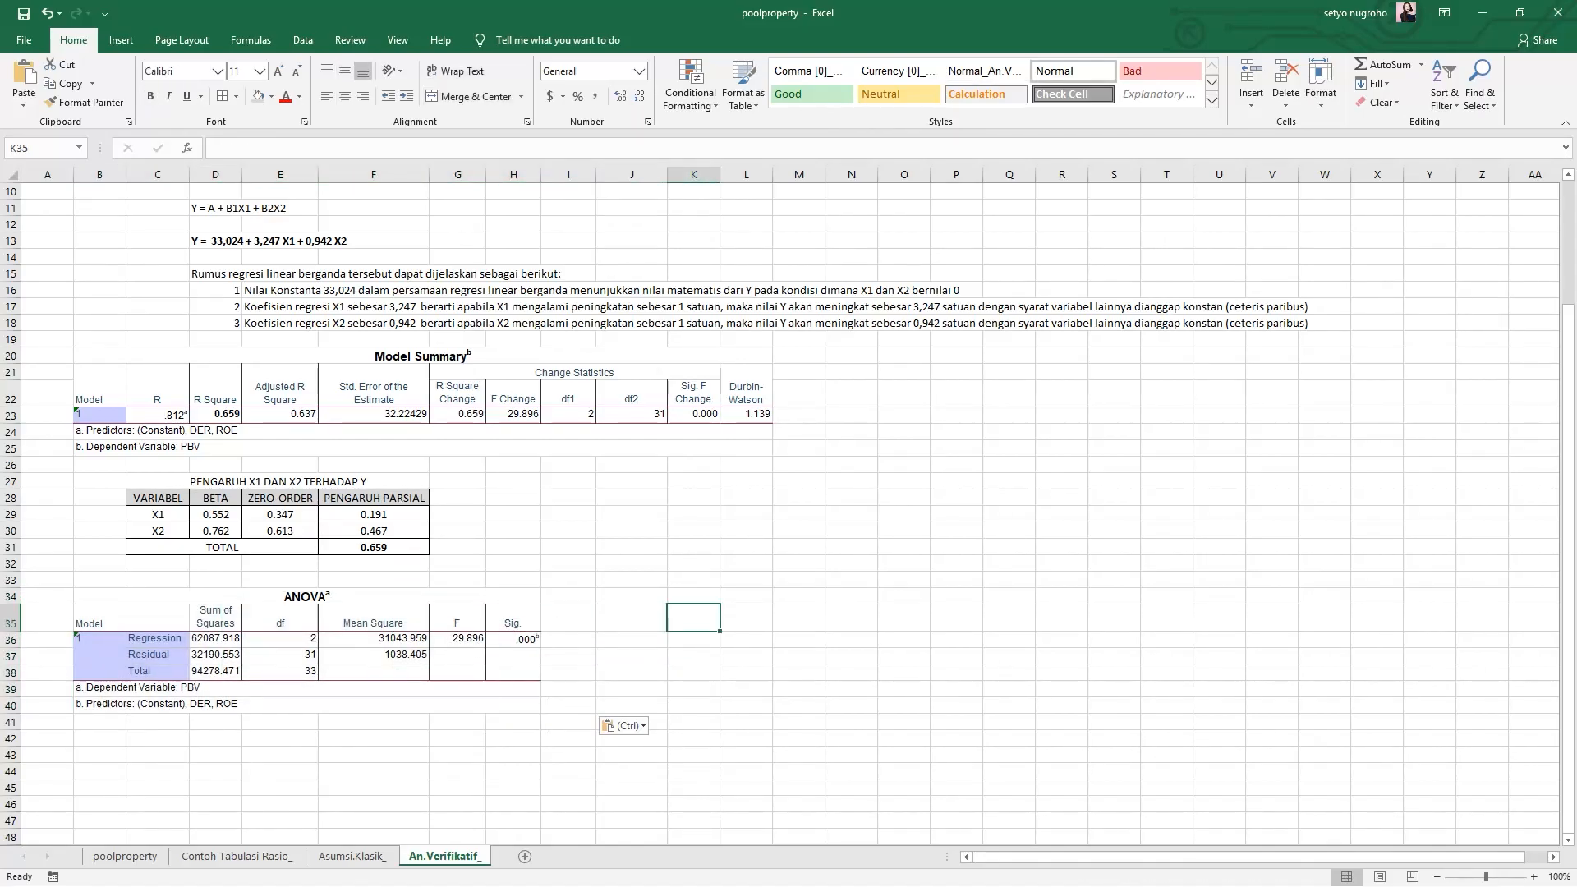
click(458, 640)
scroll(879, 698, up, 3)
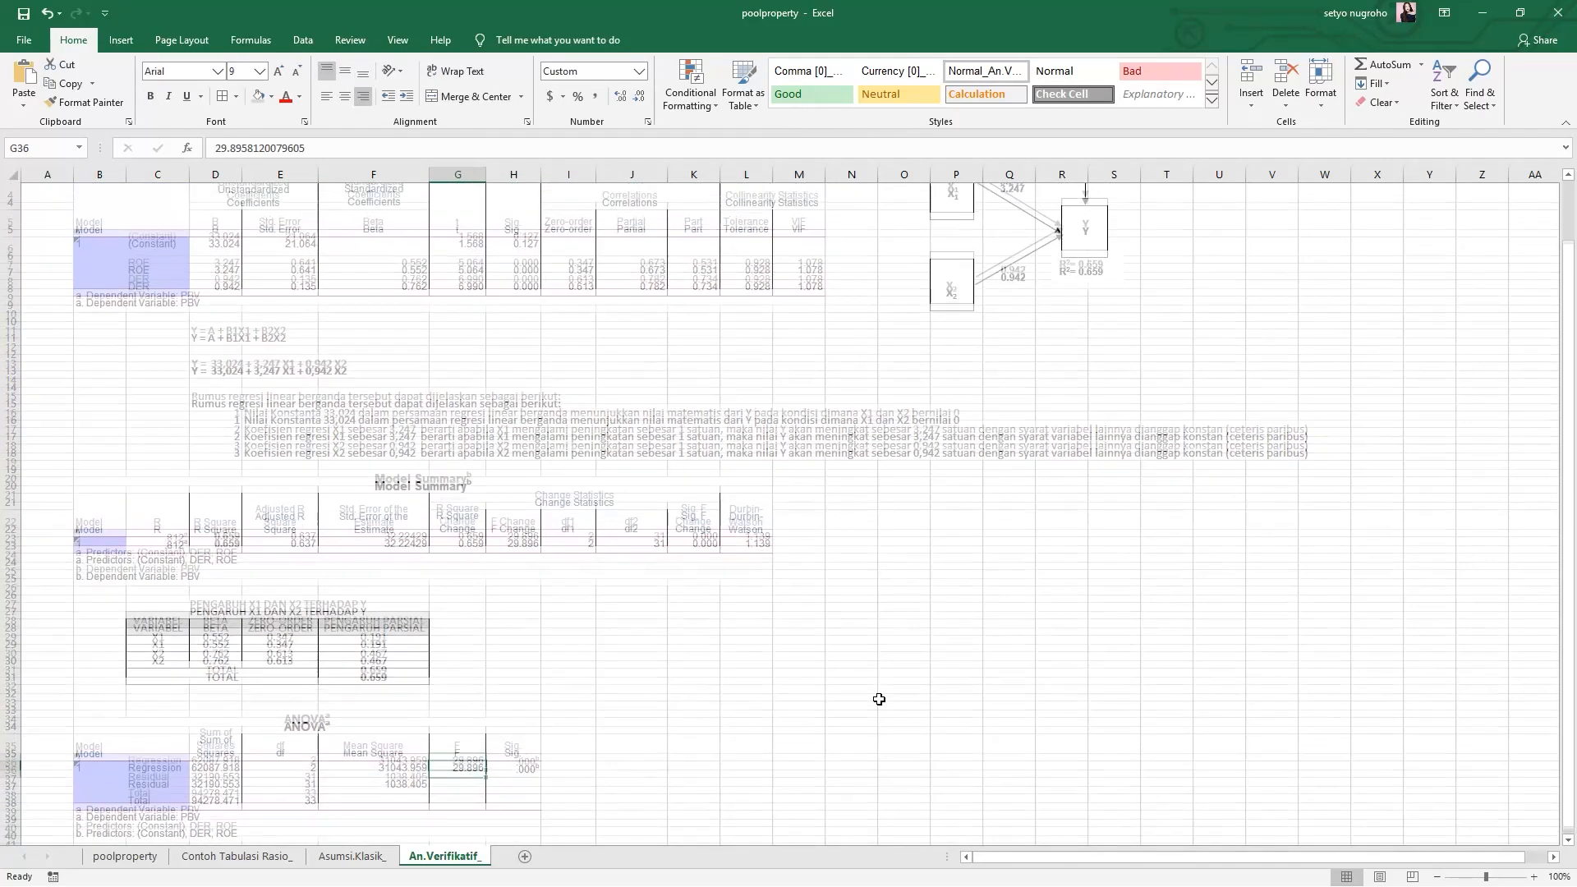
scroll(879, 699, down, 3)
scroll(879, 694, up, 1)
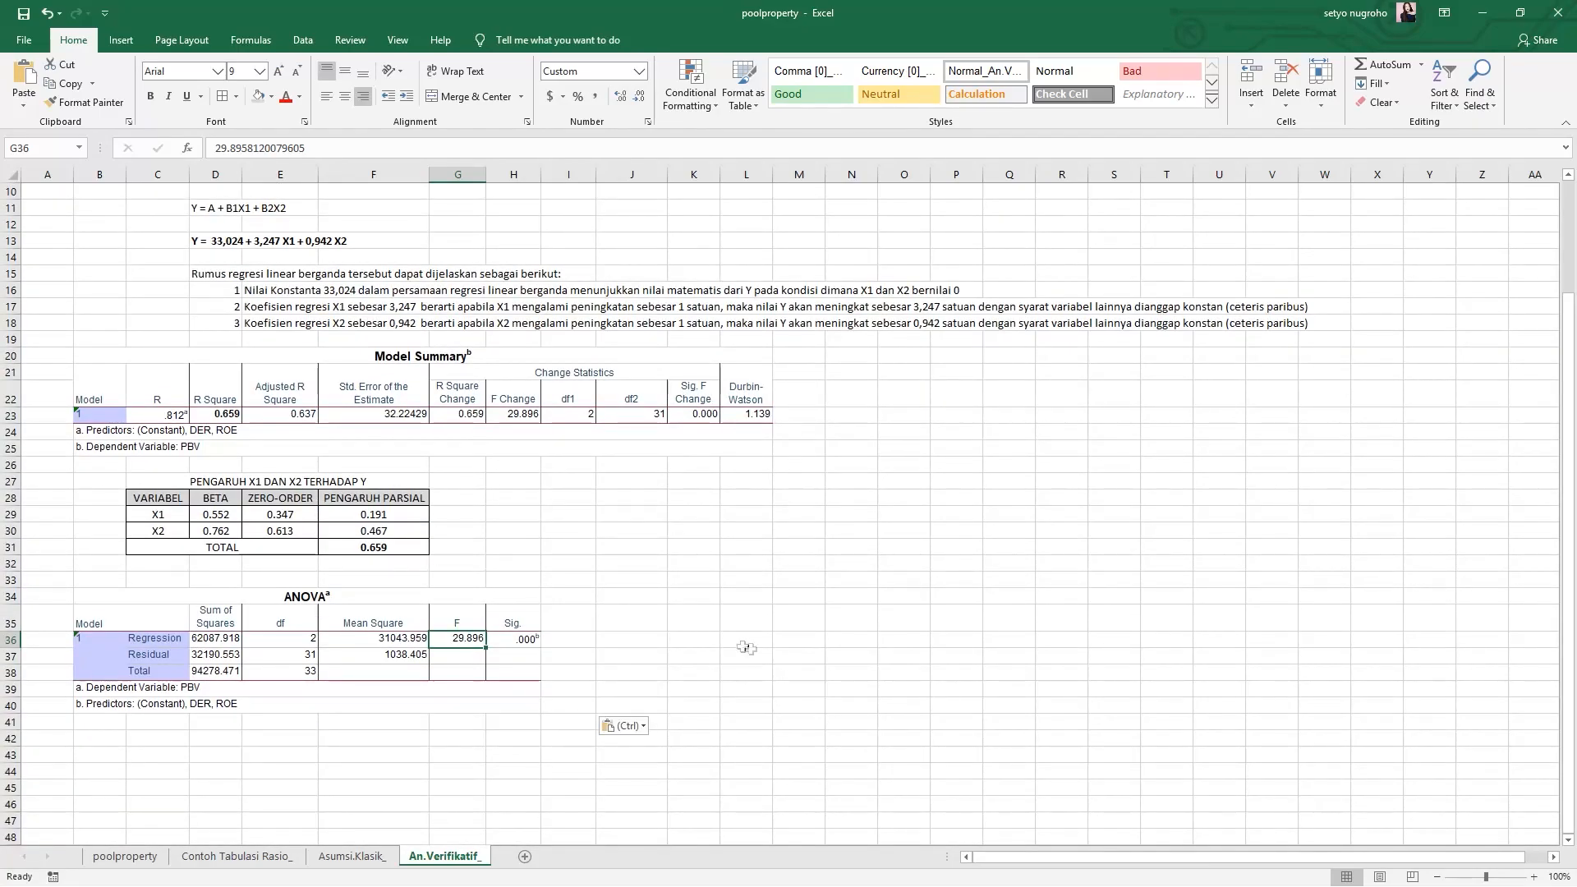
scroll(751, 629, up, 4)
scroll(750, 628, down, 3)
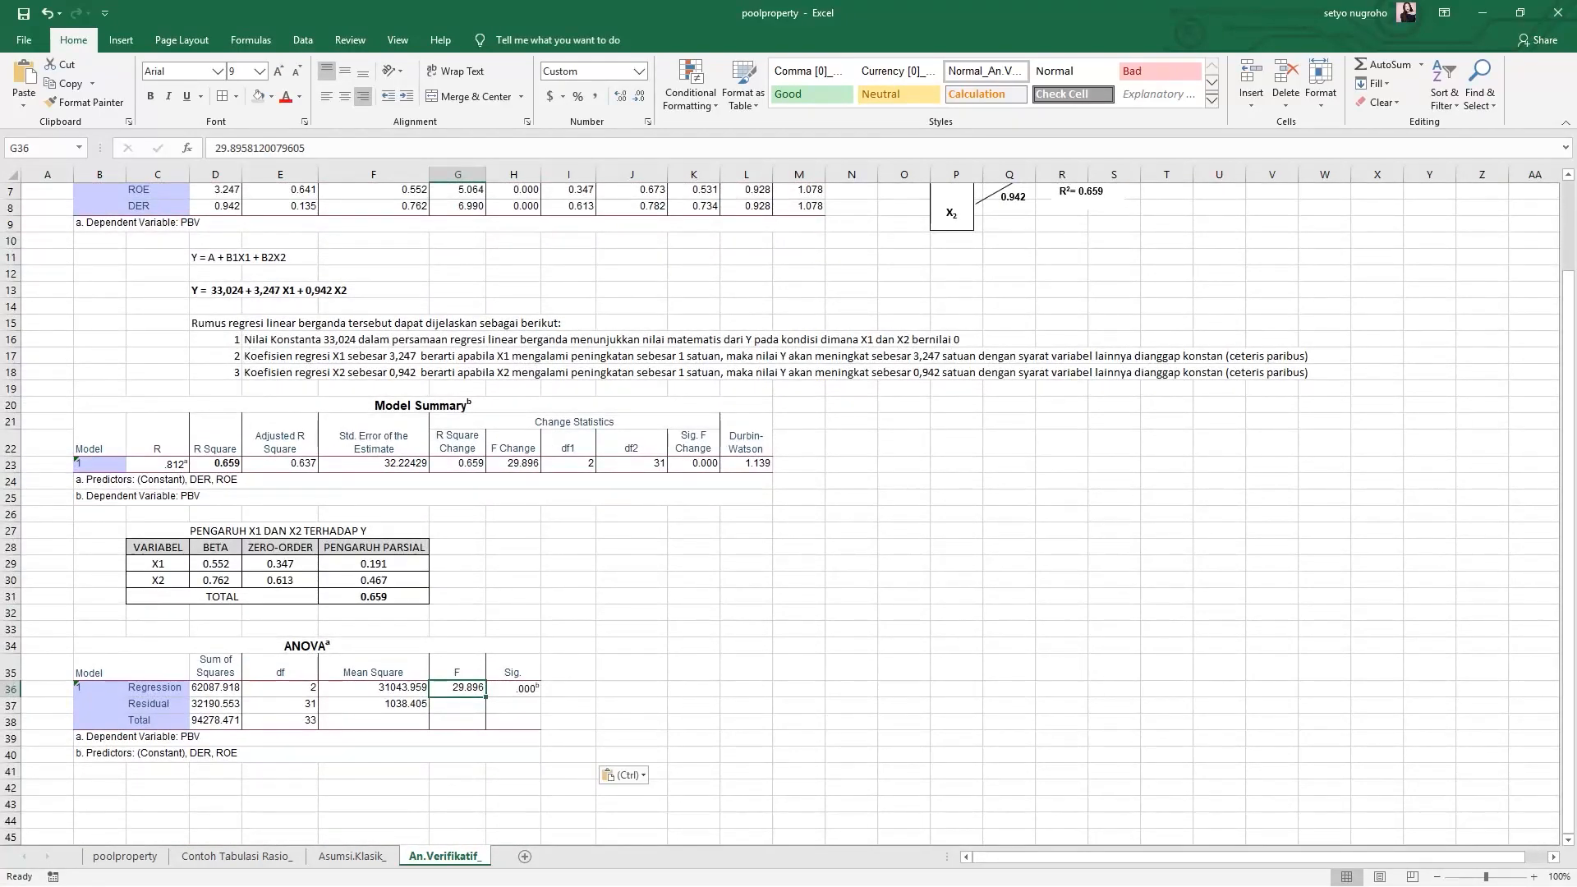
Enter the table title "PENGUJIAN SIGNIFIKANSI" in cell C42, below the ANOVA table.
scroll(737, 627, down, 3)
click(142, 643)
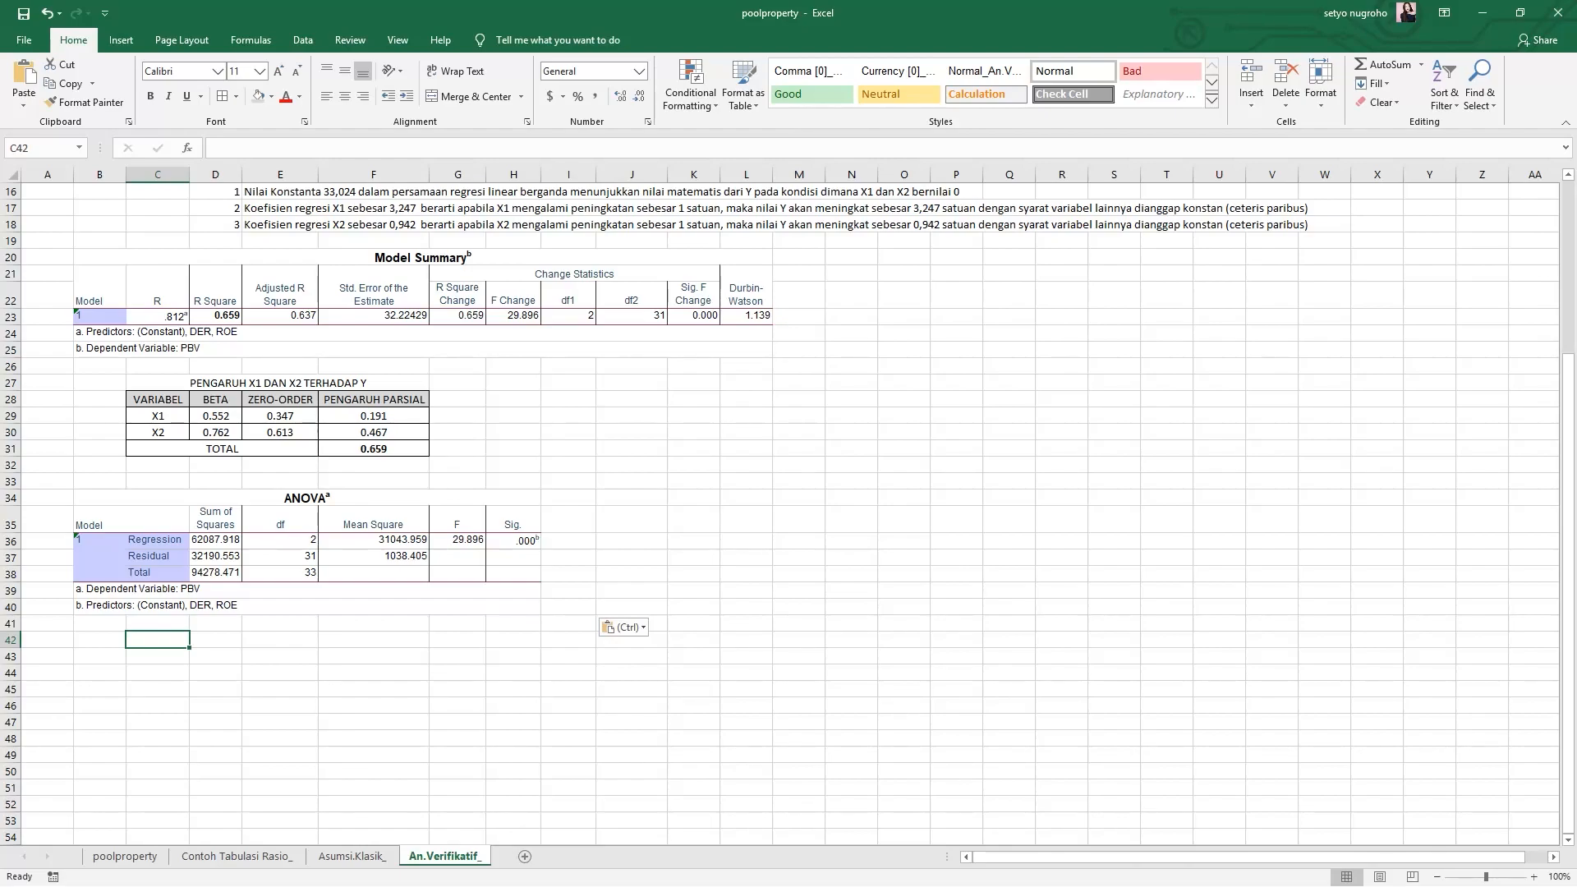
text(PENGUJIAN SIGNIF)
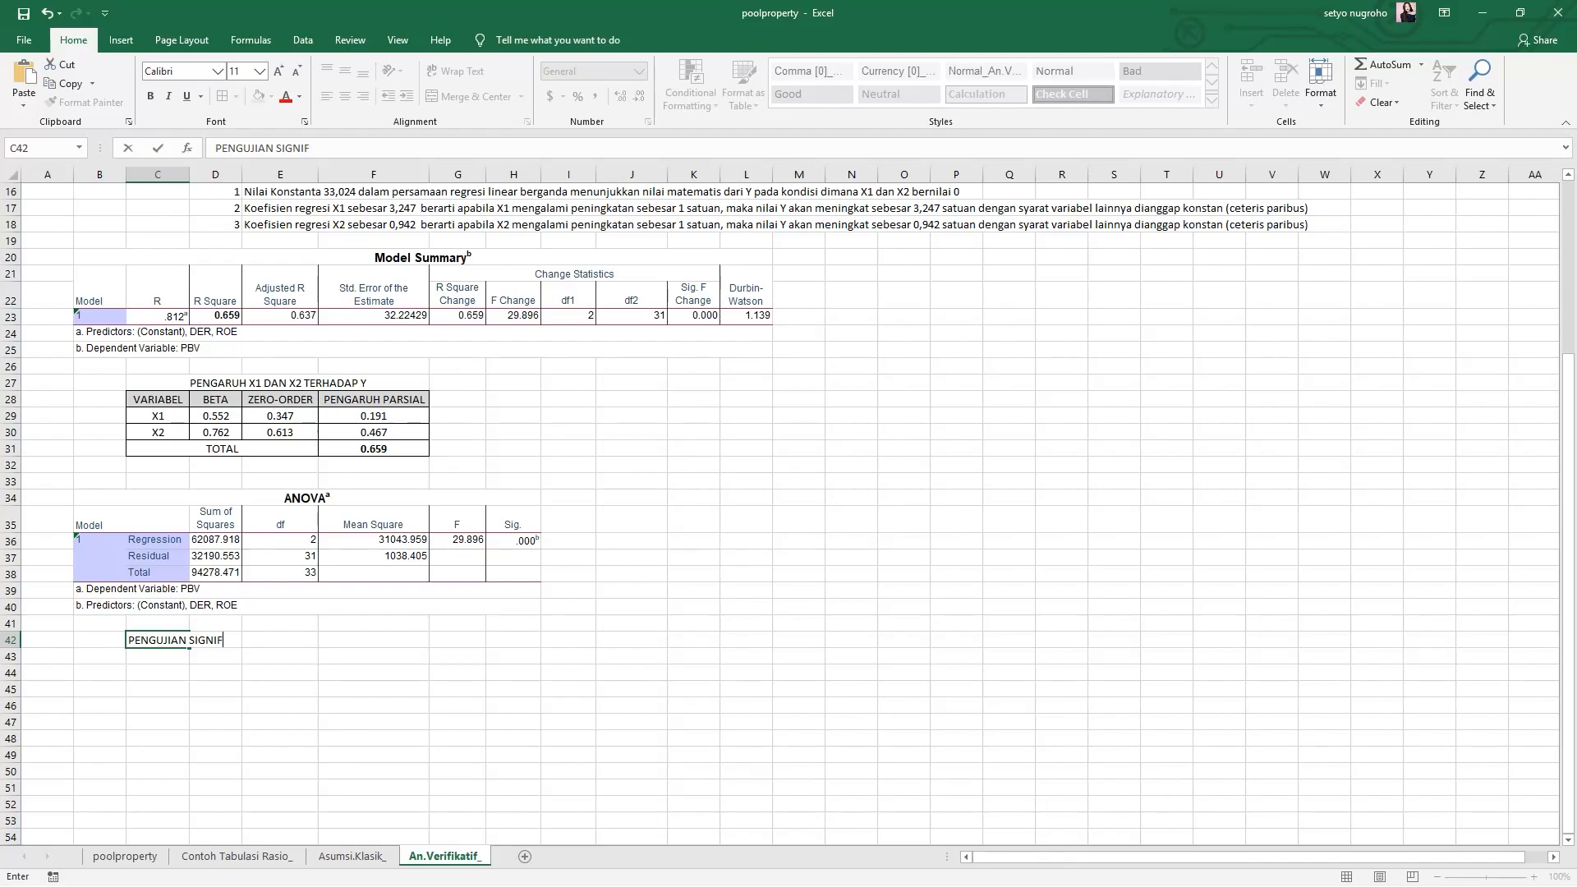
text(IKANSI)
key(Return)
Enter the column headers "VARIABEL", "NILAI SIG." and "KESIMPULAN" in cells C43 to E43.
text(VARIABEL)
key(Tab)
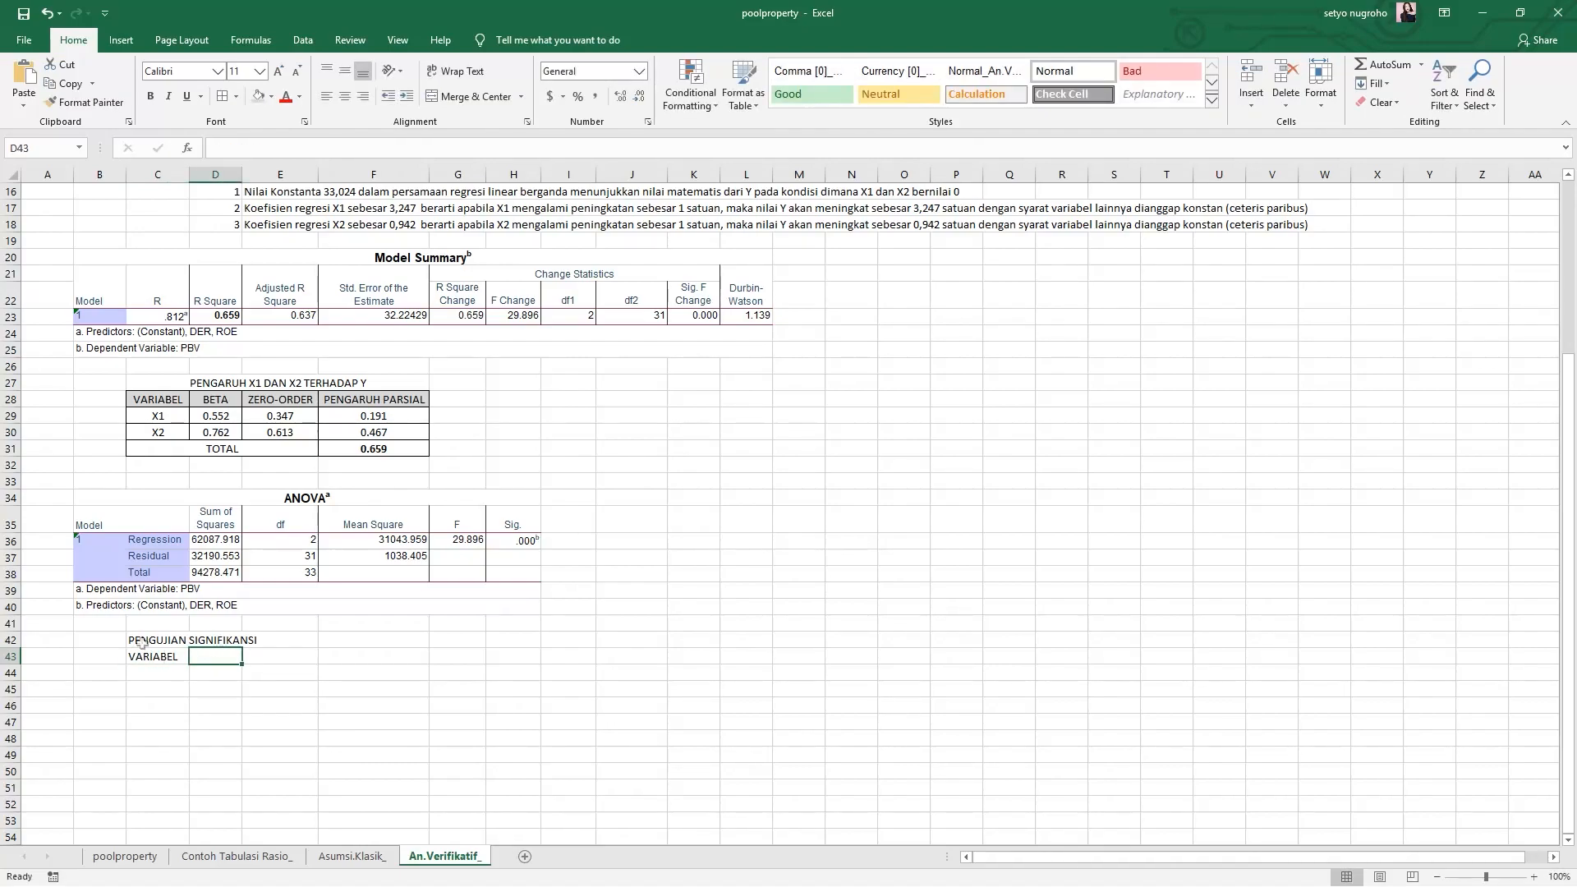
text(NILAI S)
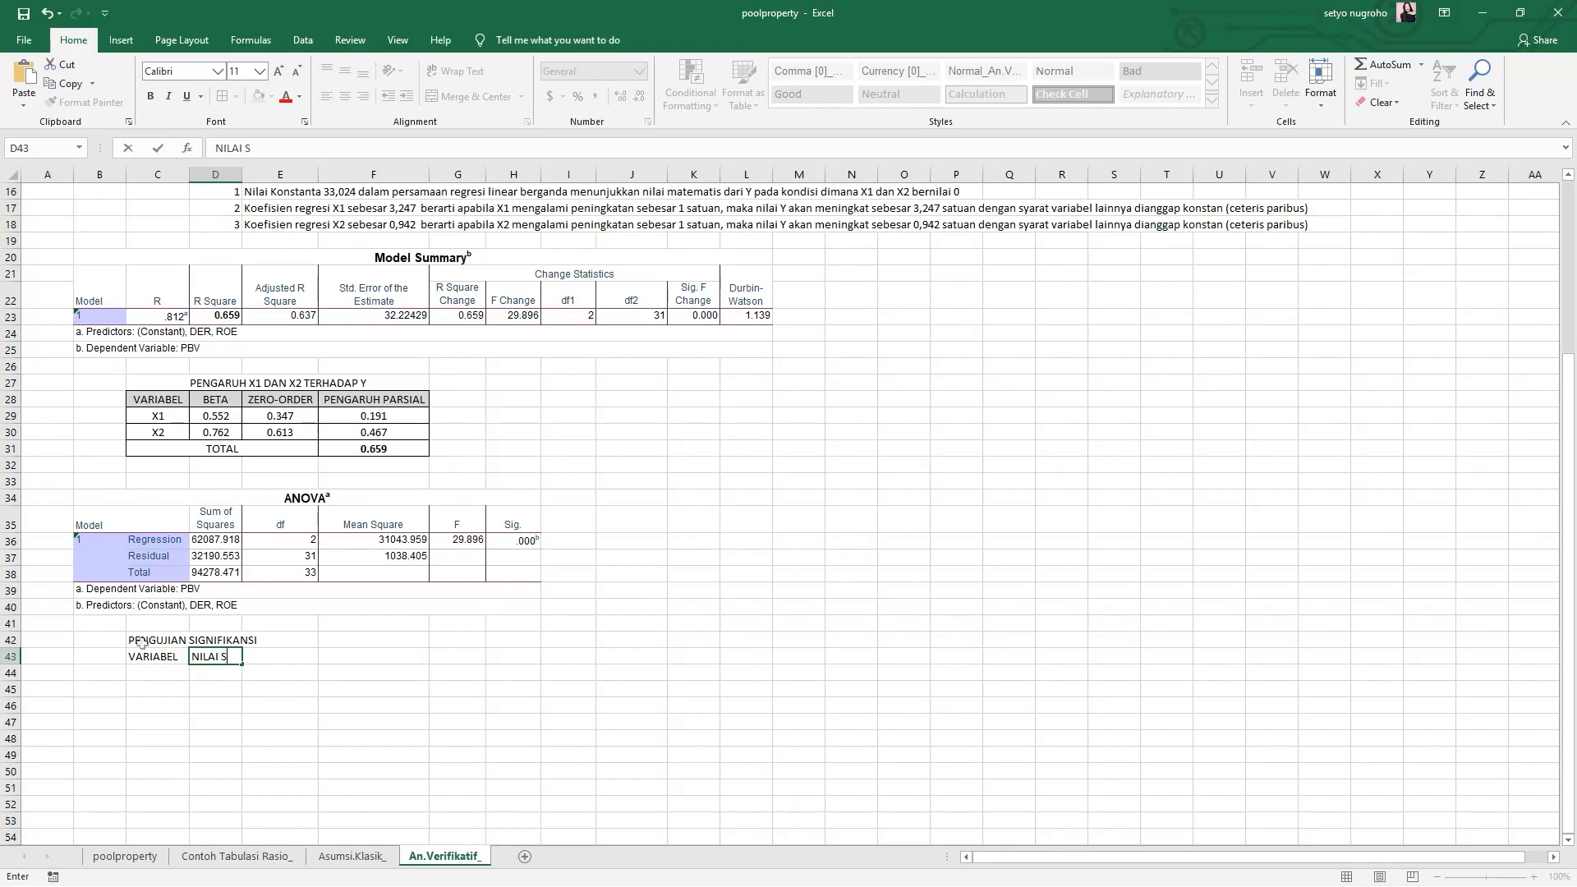
text(IG.)
key(Tab)
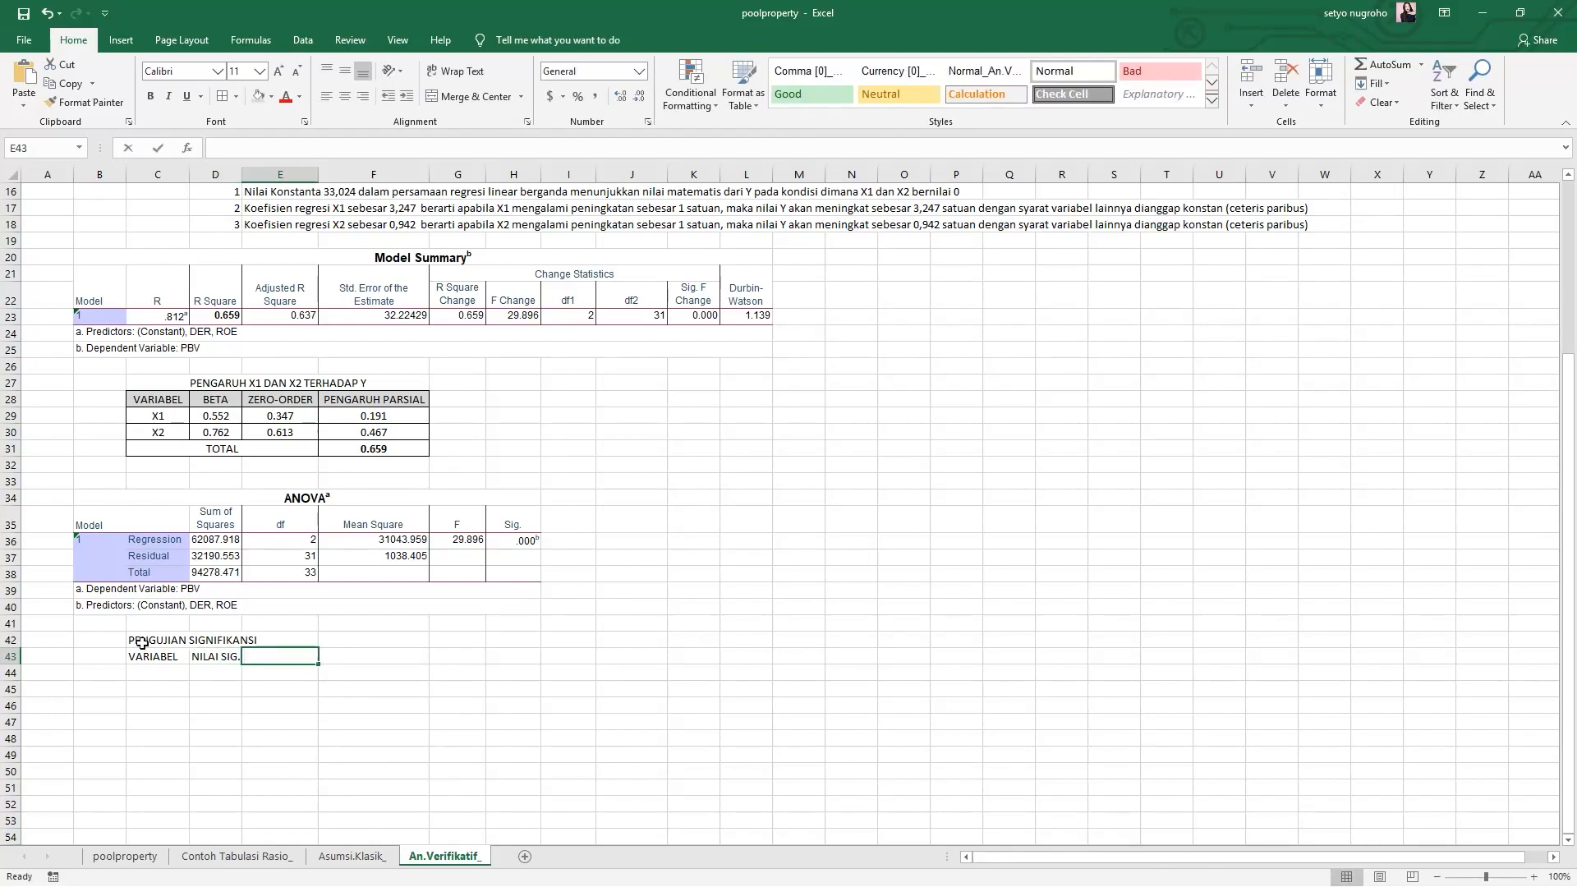
text(KESIMPULAN)
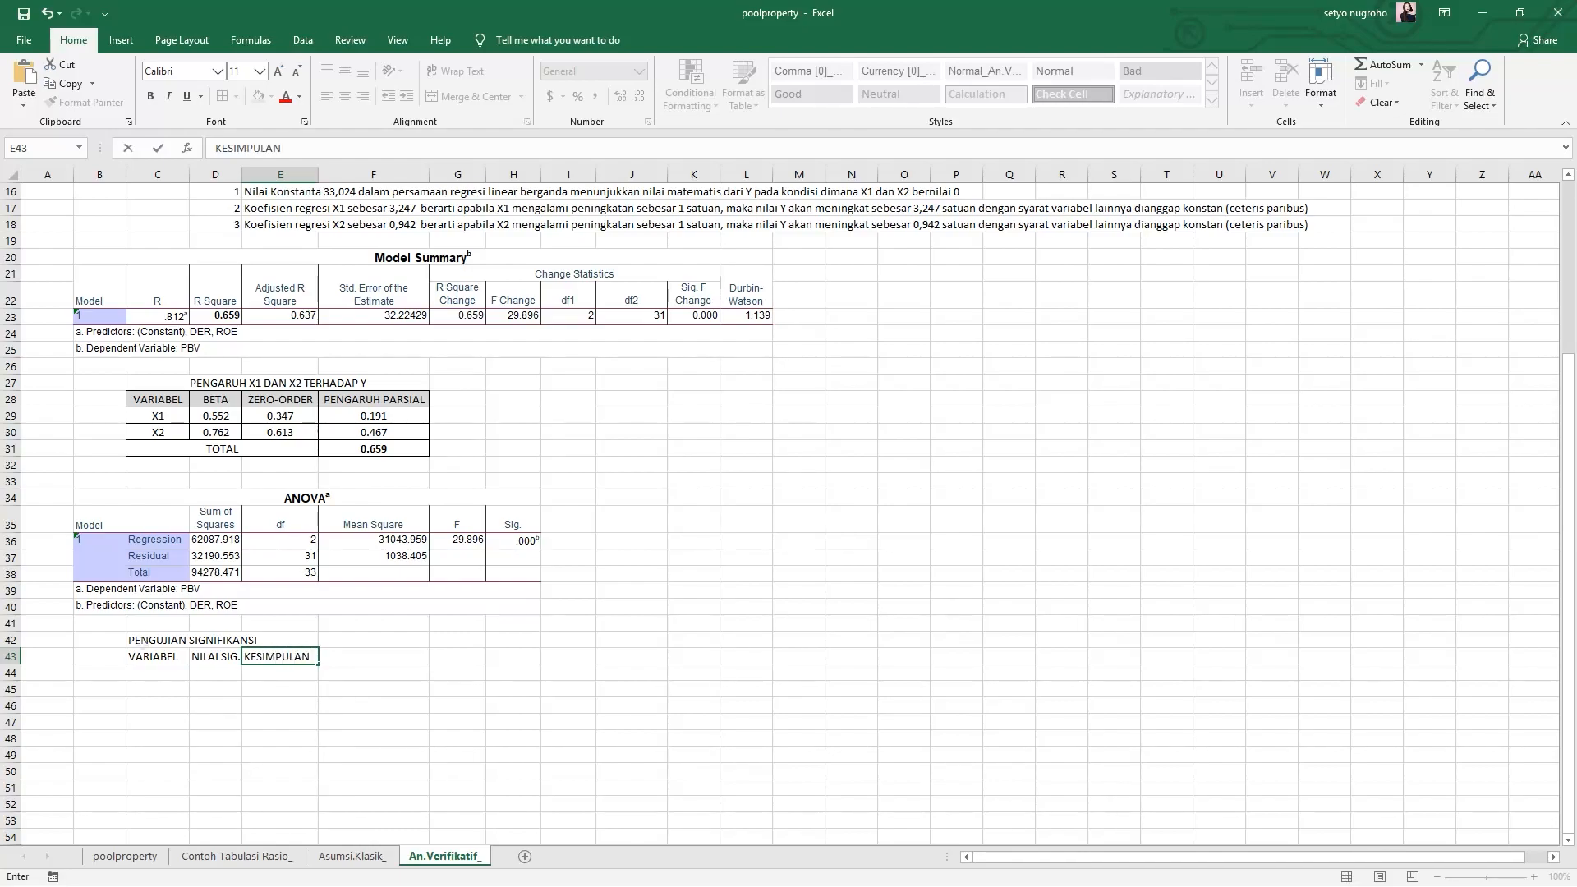
key(ctrl+Return)
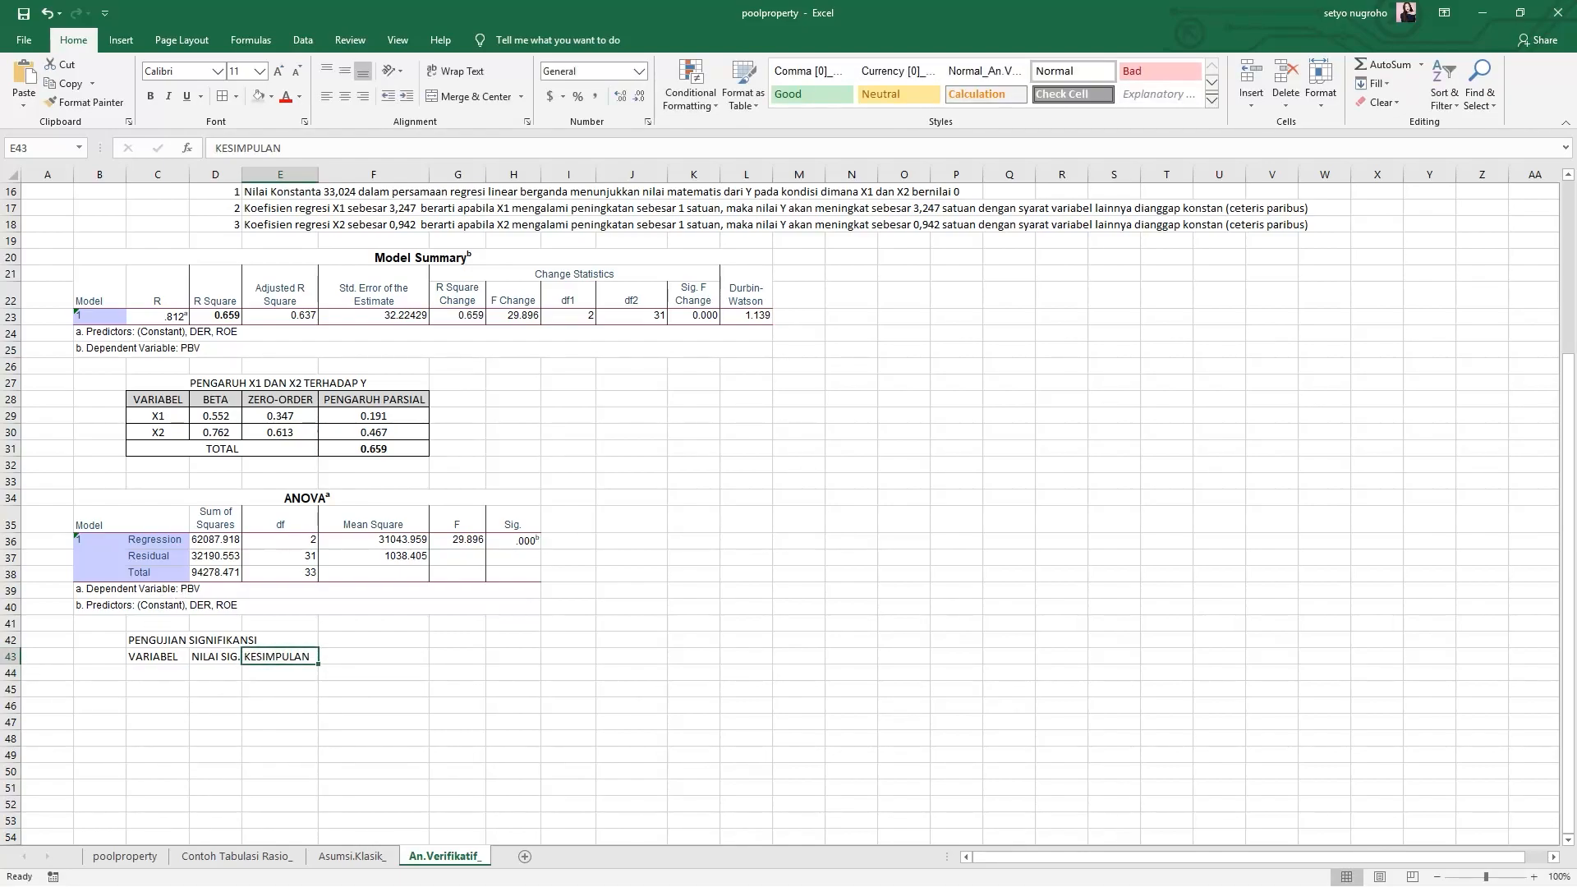
Merge and centre the title across C42:E42, and widen column D slightly.
click(146, 671)
click(148, 639)
drag(148, 639, 282, 643)
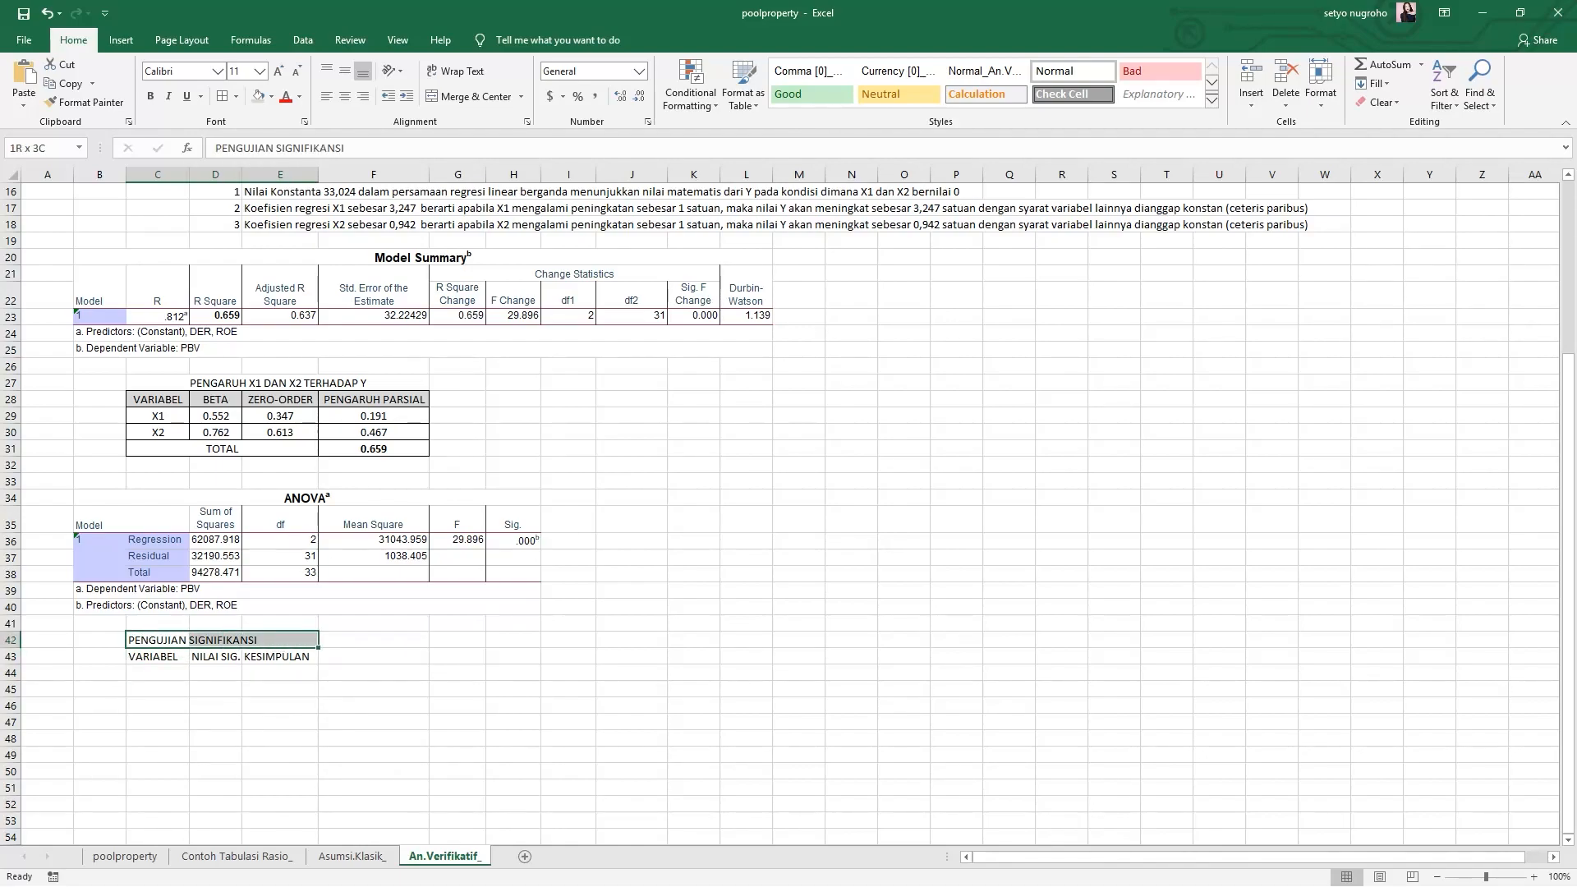
click(472, 97)
click(374, 688)
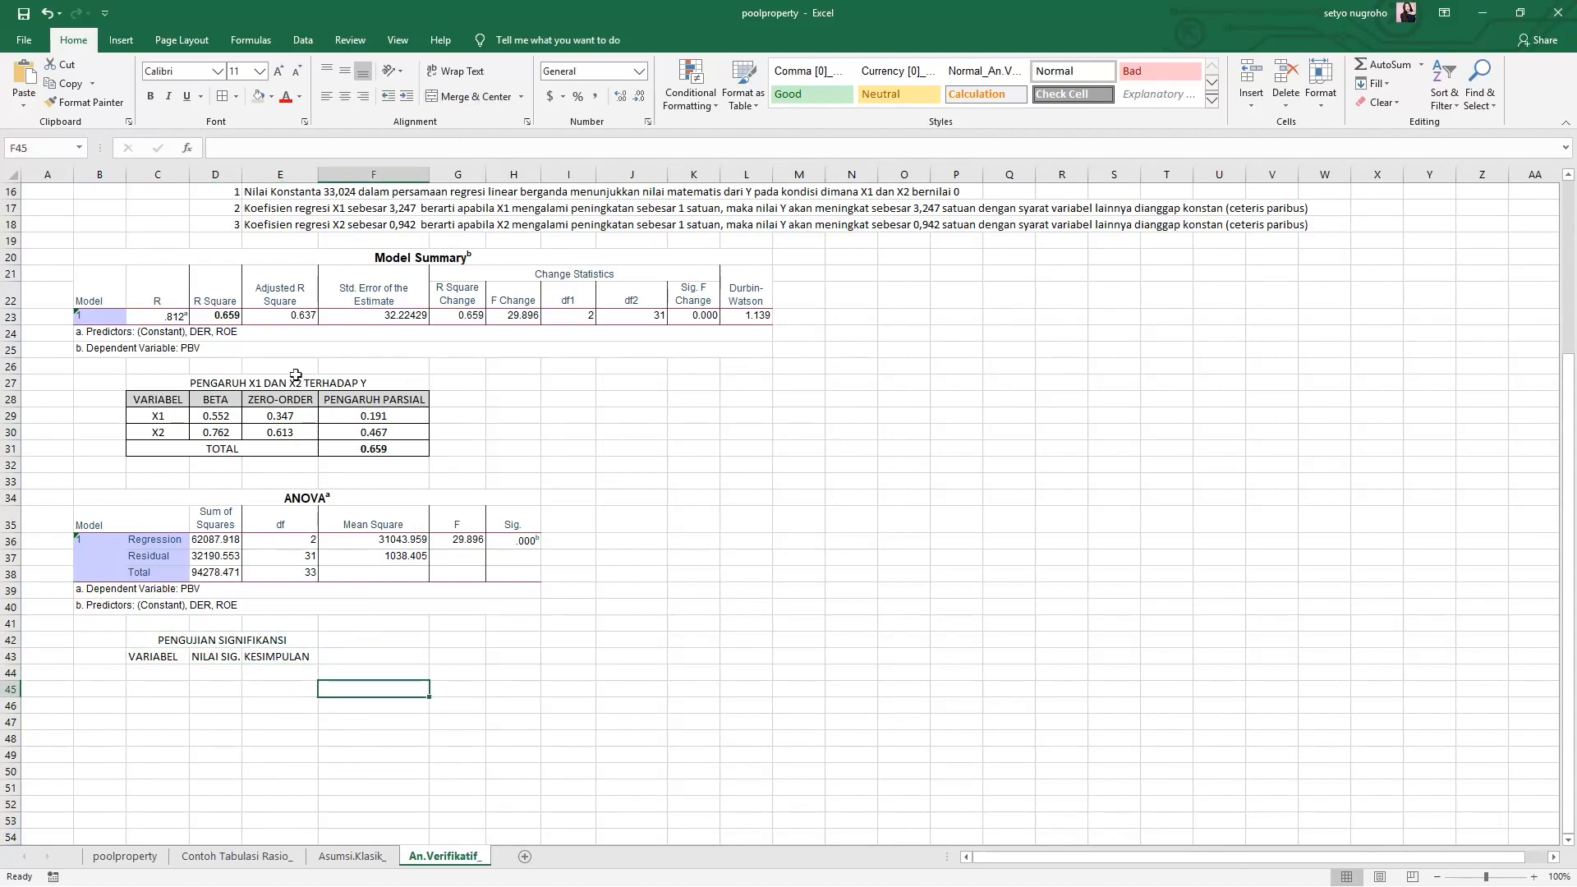
drag(242, 174, 250, 175)
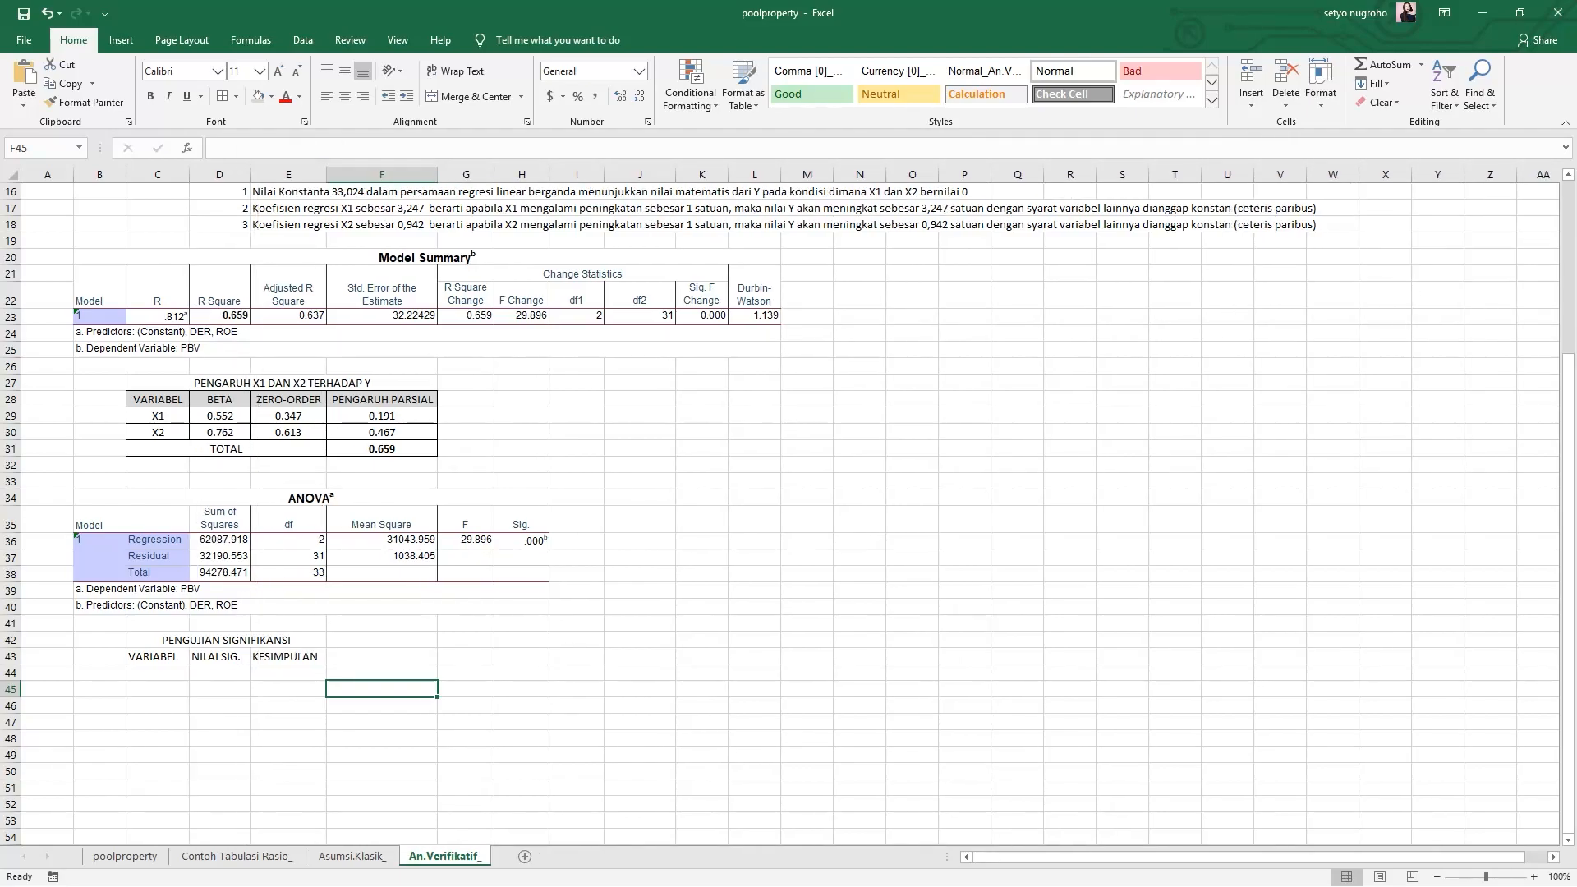
Enter the row labels "X1", "X2" and "X1&X2" in cells C44 to C46.
click(146, 672)
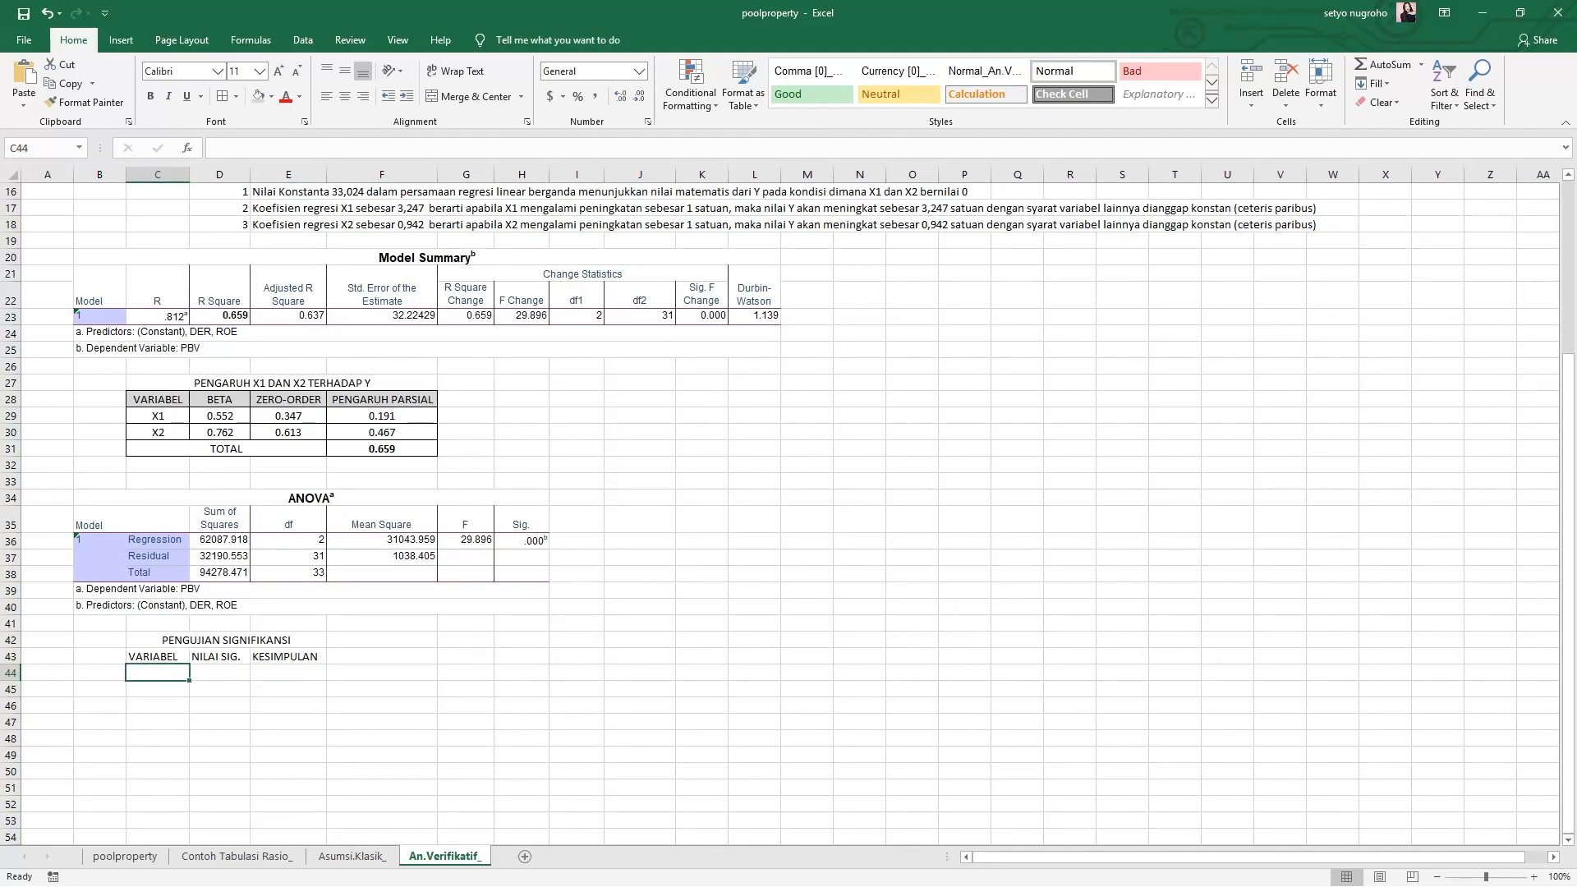
text(X1)
key(Return)
text(X2)
key(Return)
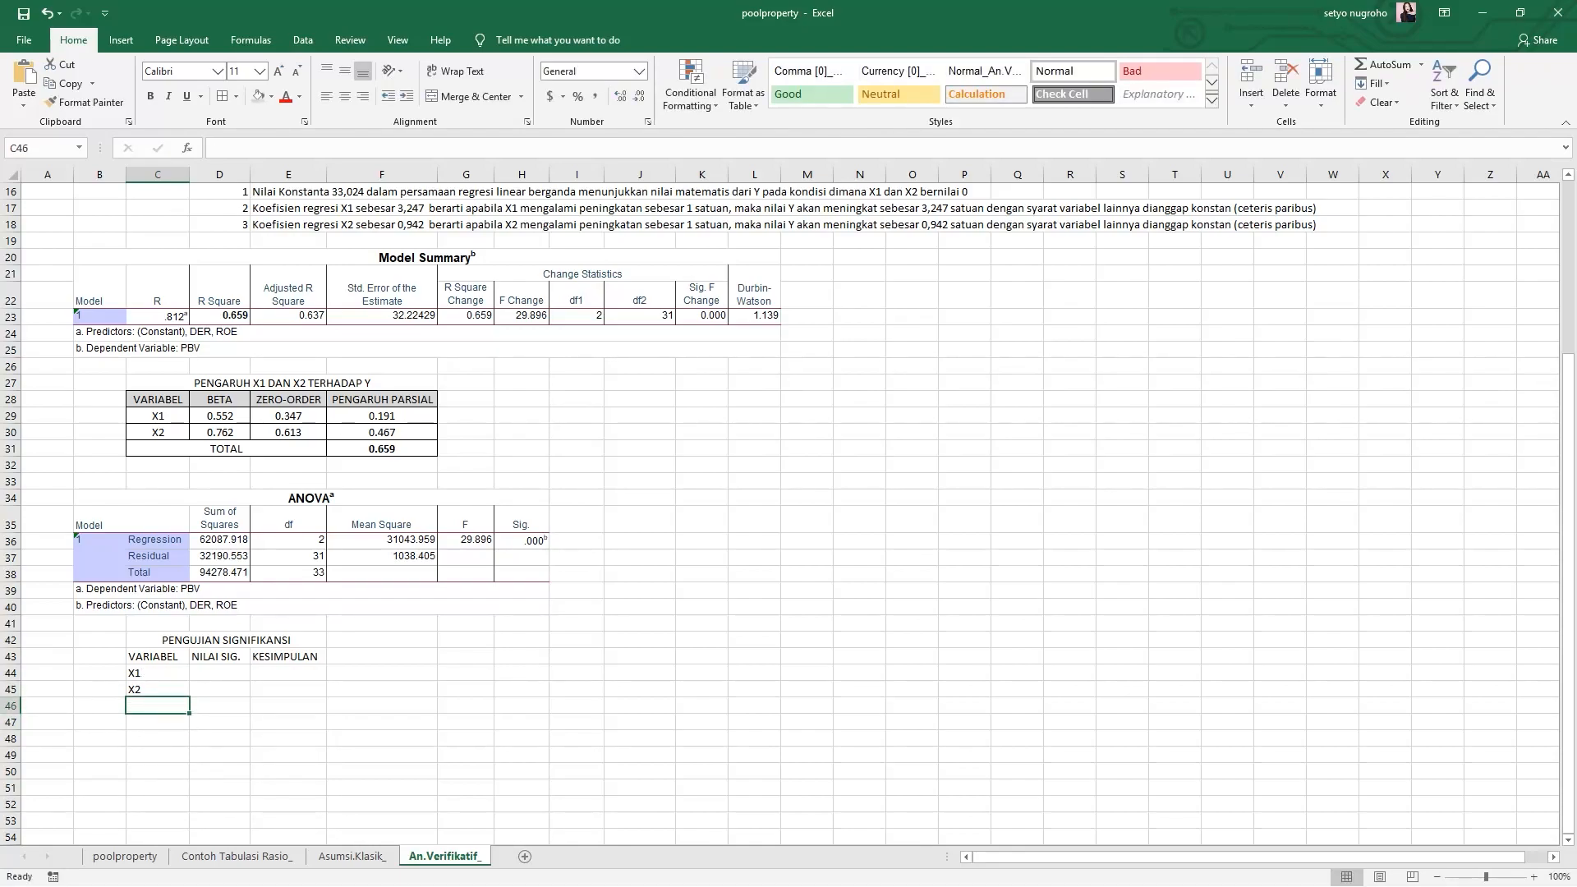
text(X1)
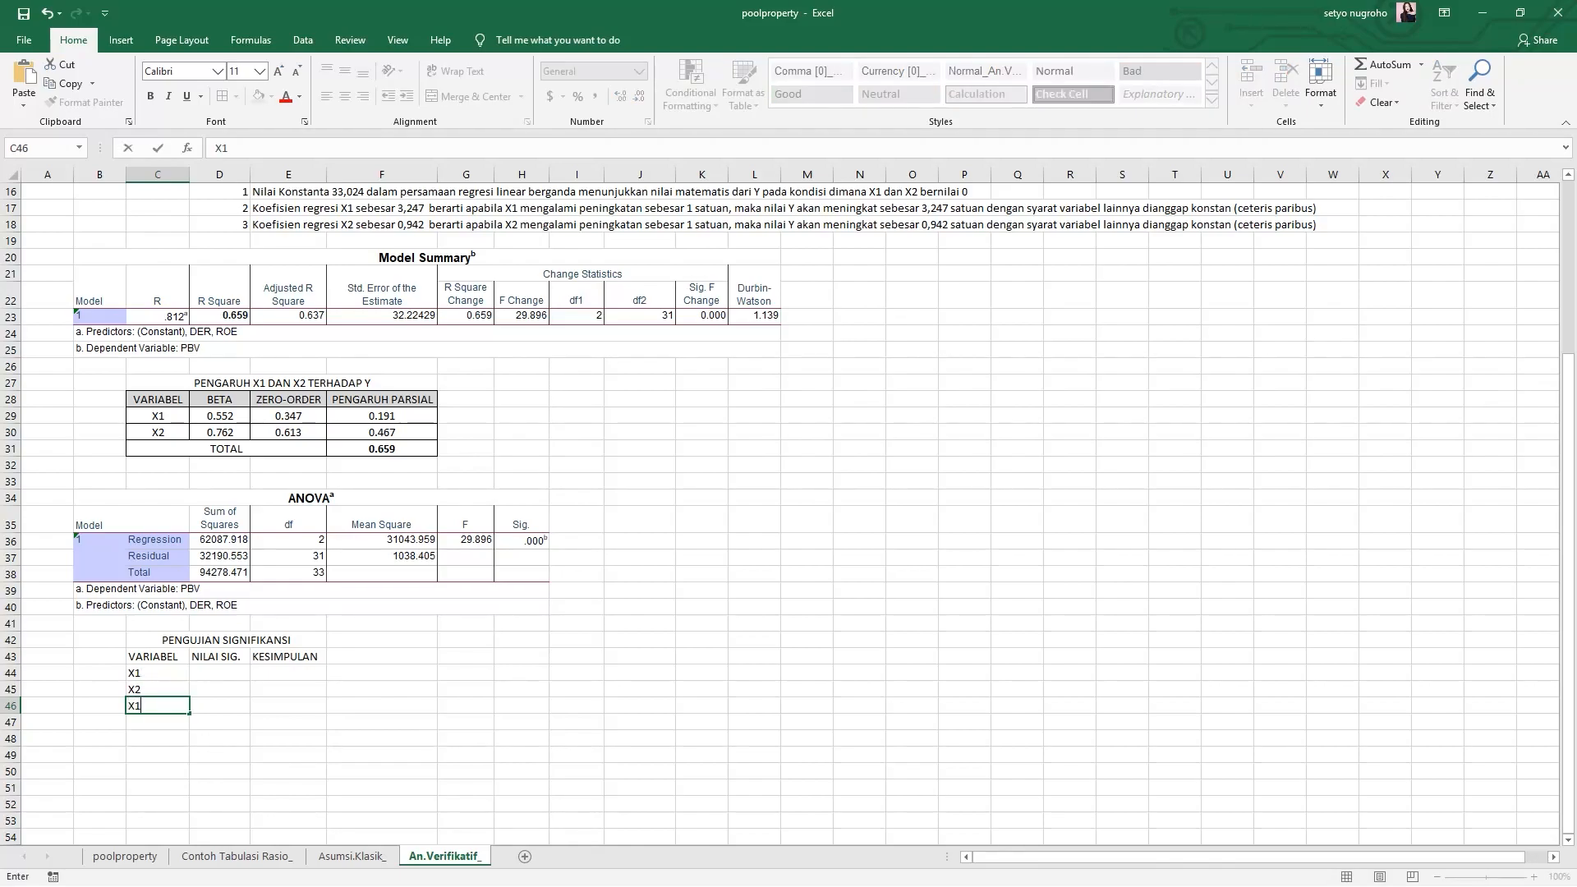
text(&x)
key(BackSpace)
text(X2)
key(Tab)
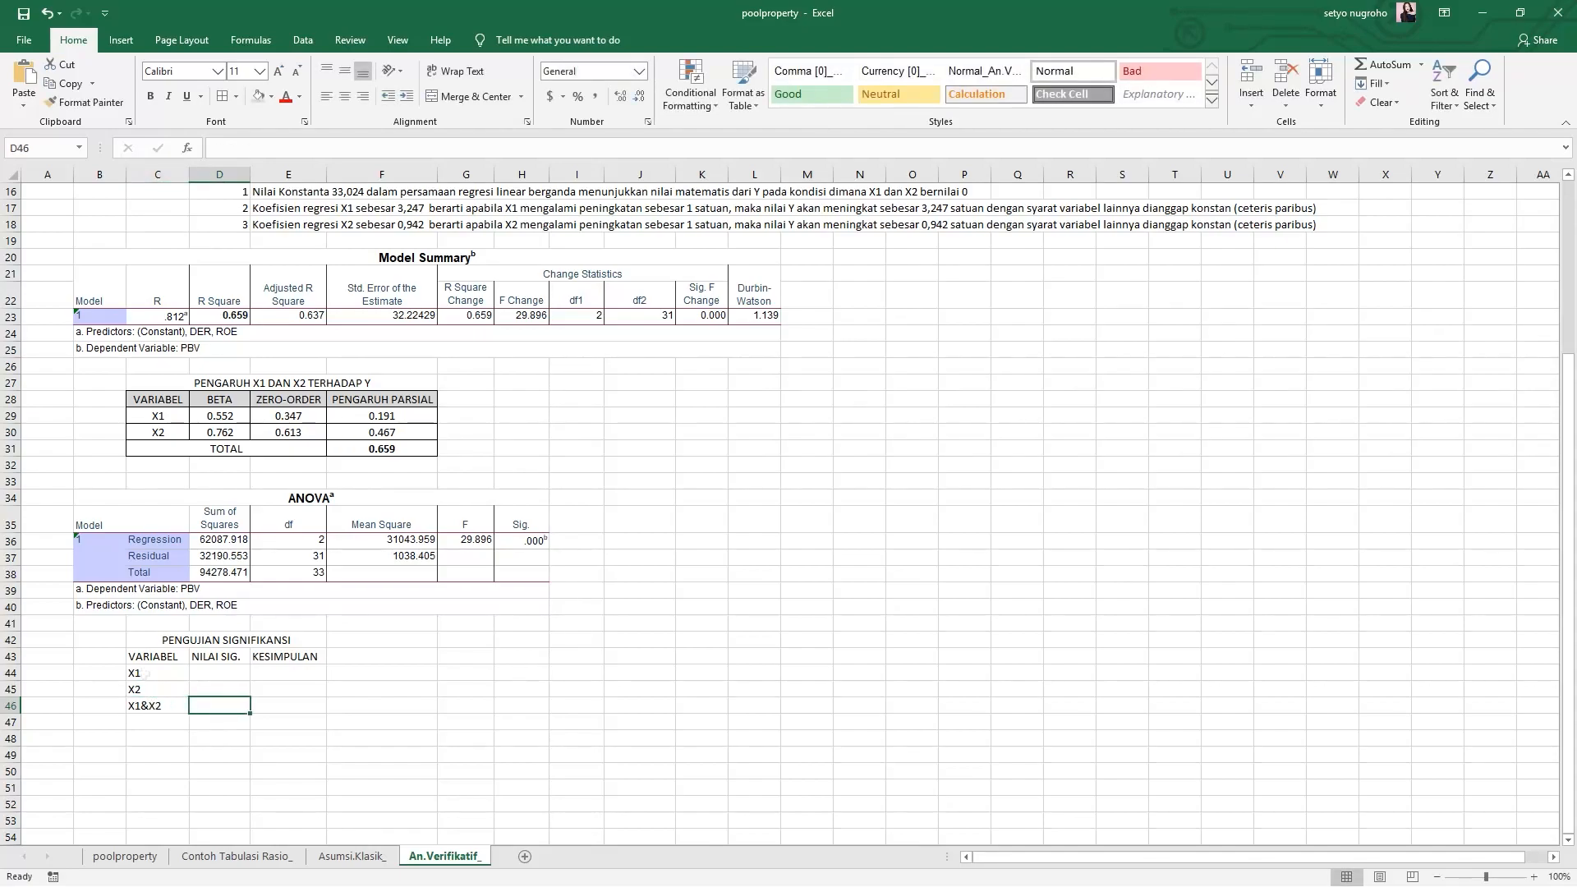
Link the X1 significance value in D44 to ROE's Sig. in the Coefficients table with =H7.
click(207, 671)
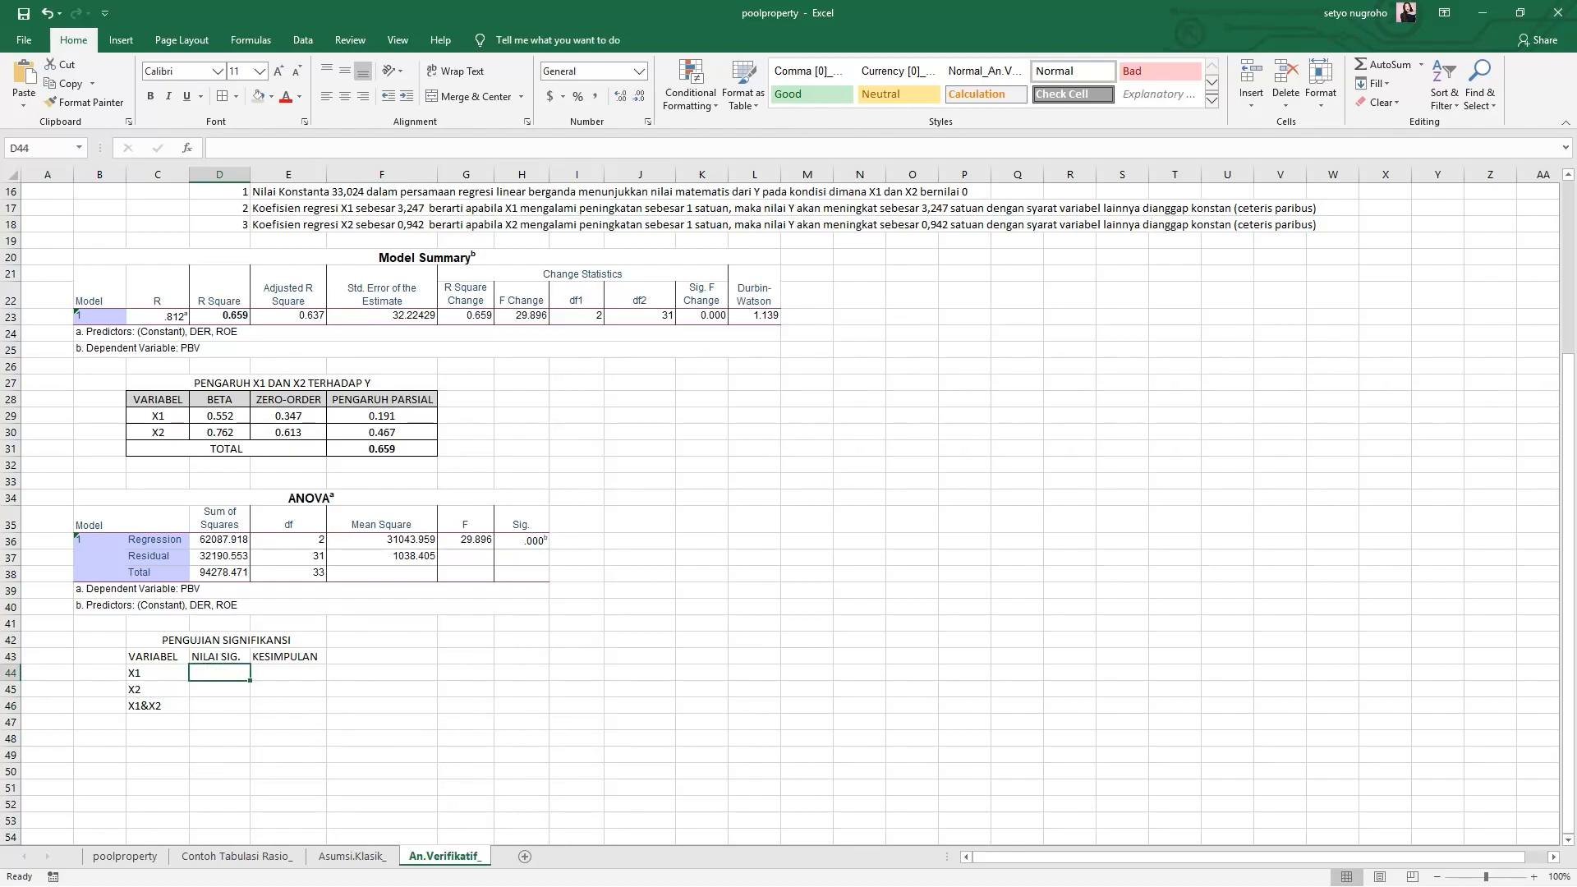
scroll(262, 705, up, 5)
scroll(626, 405, down, 5)
key(ctrl+c)
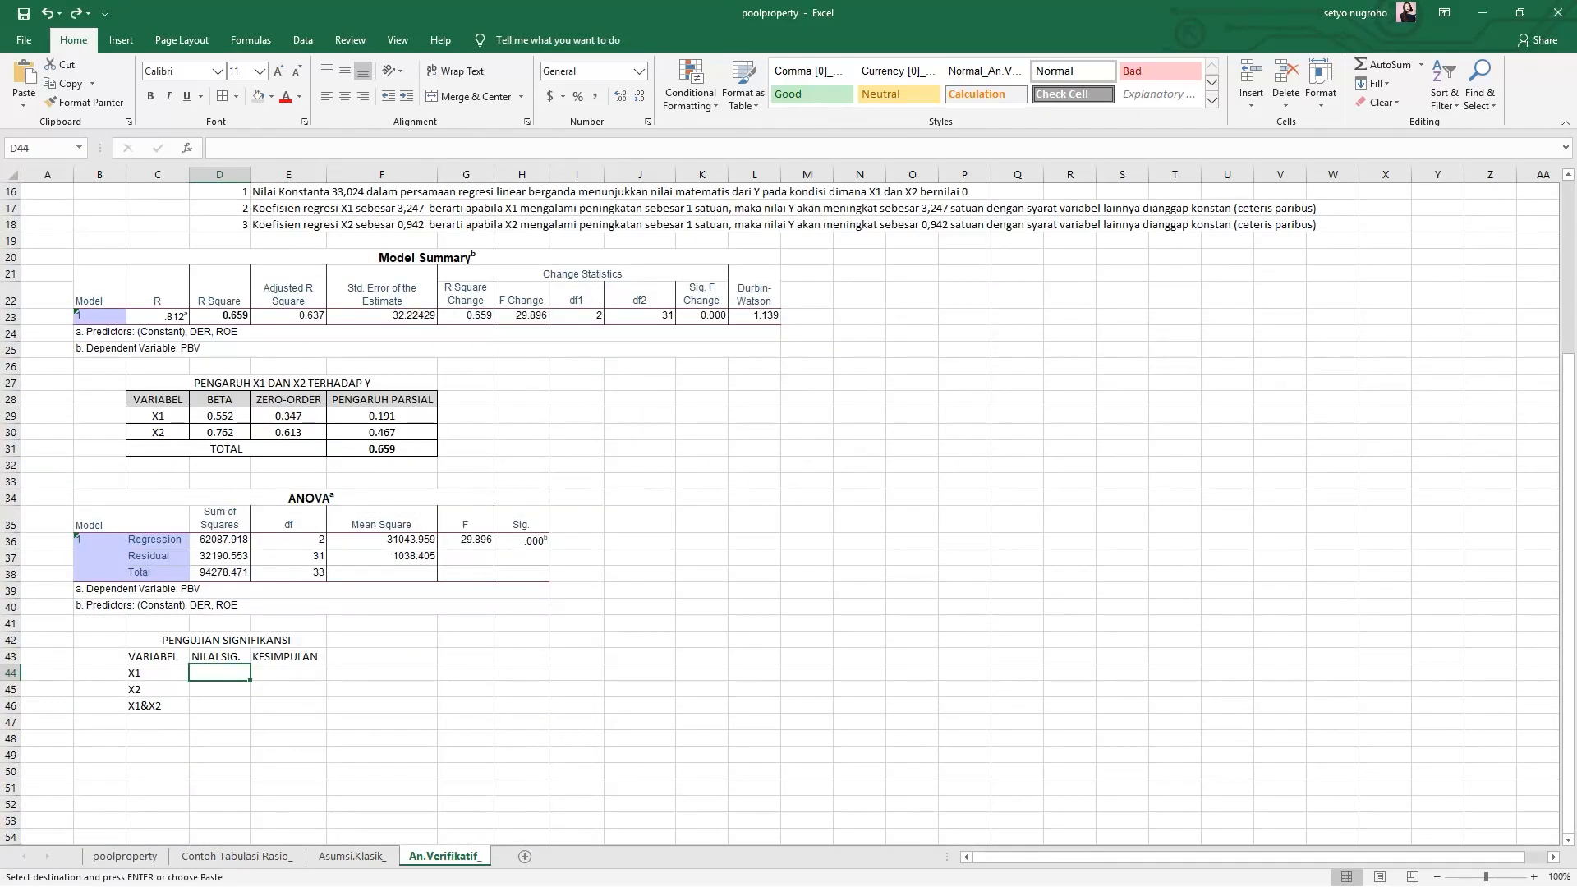
text(=)
scroll(721, 422, up, 5)
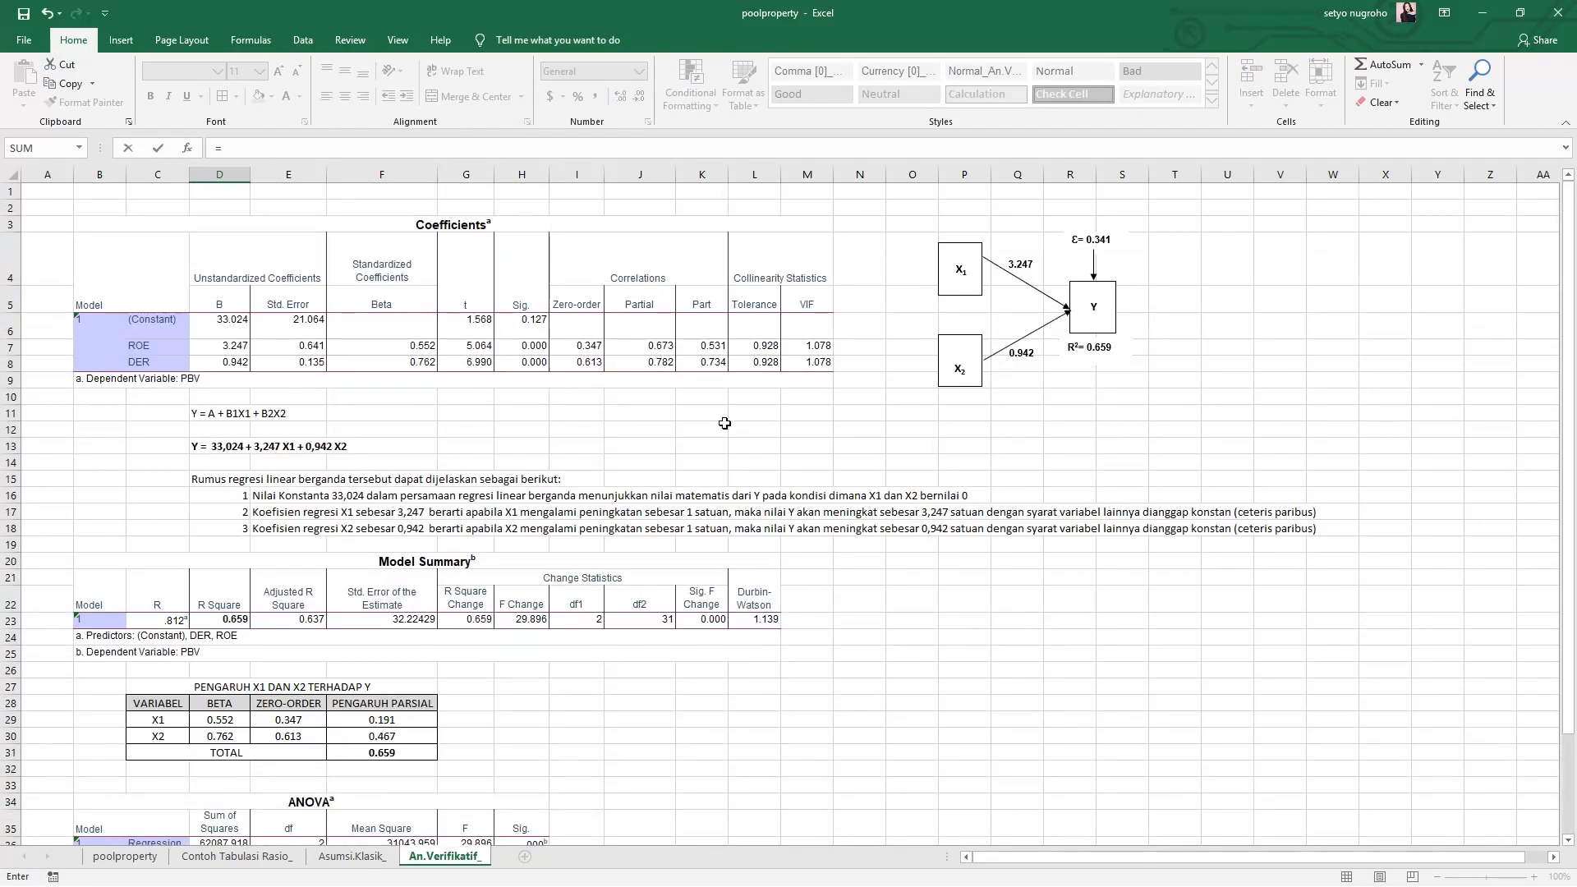
click(517, 345)
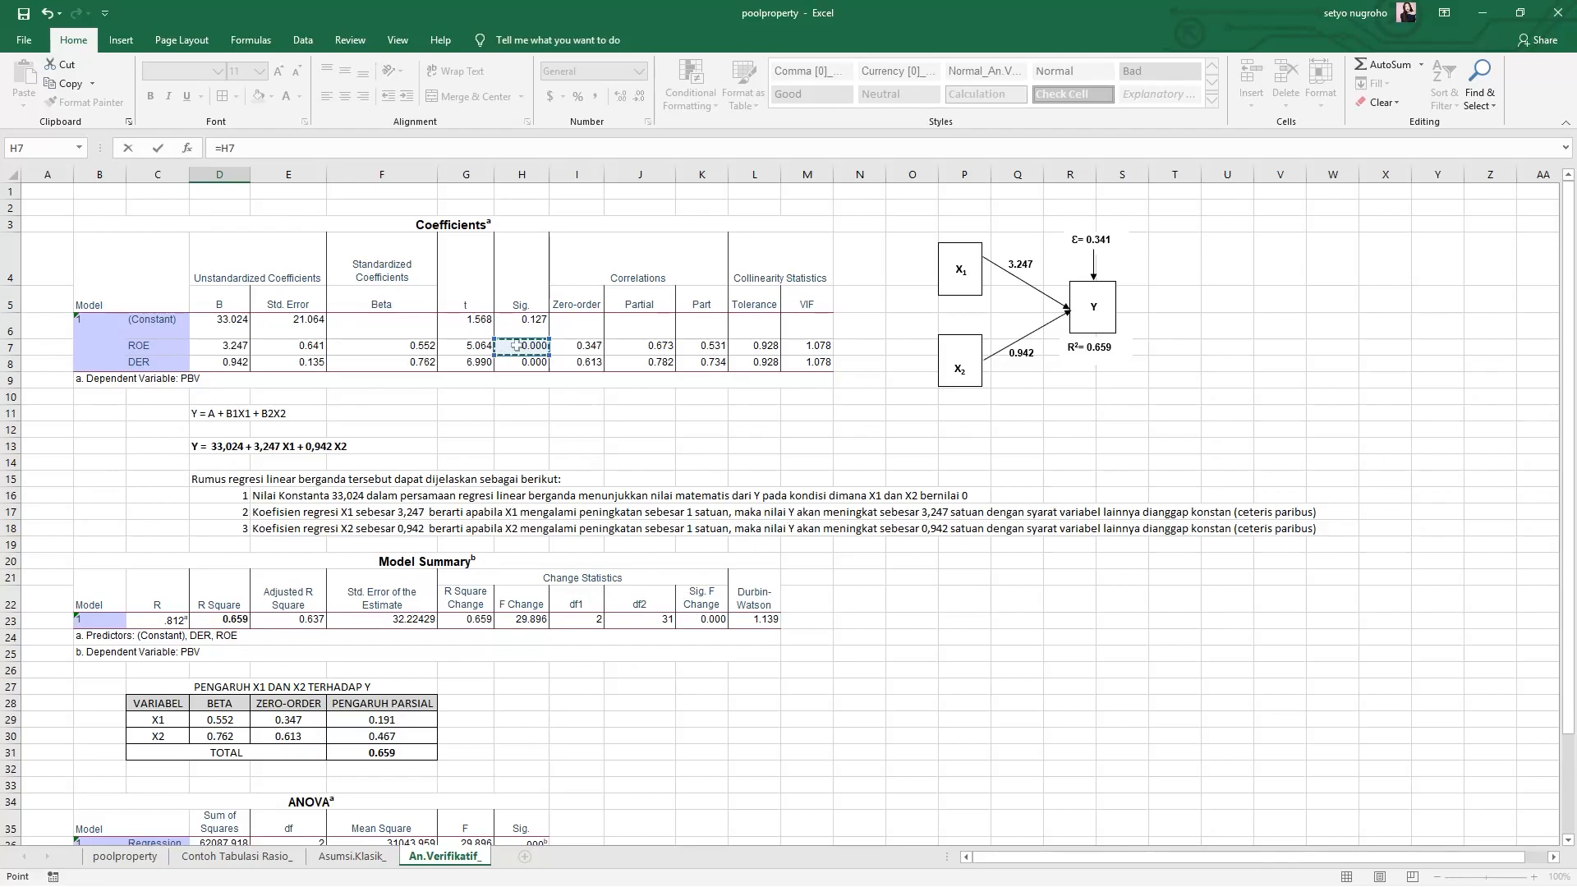
key(Return)
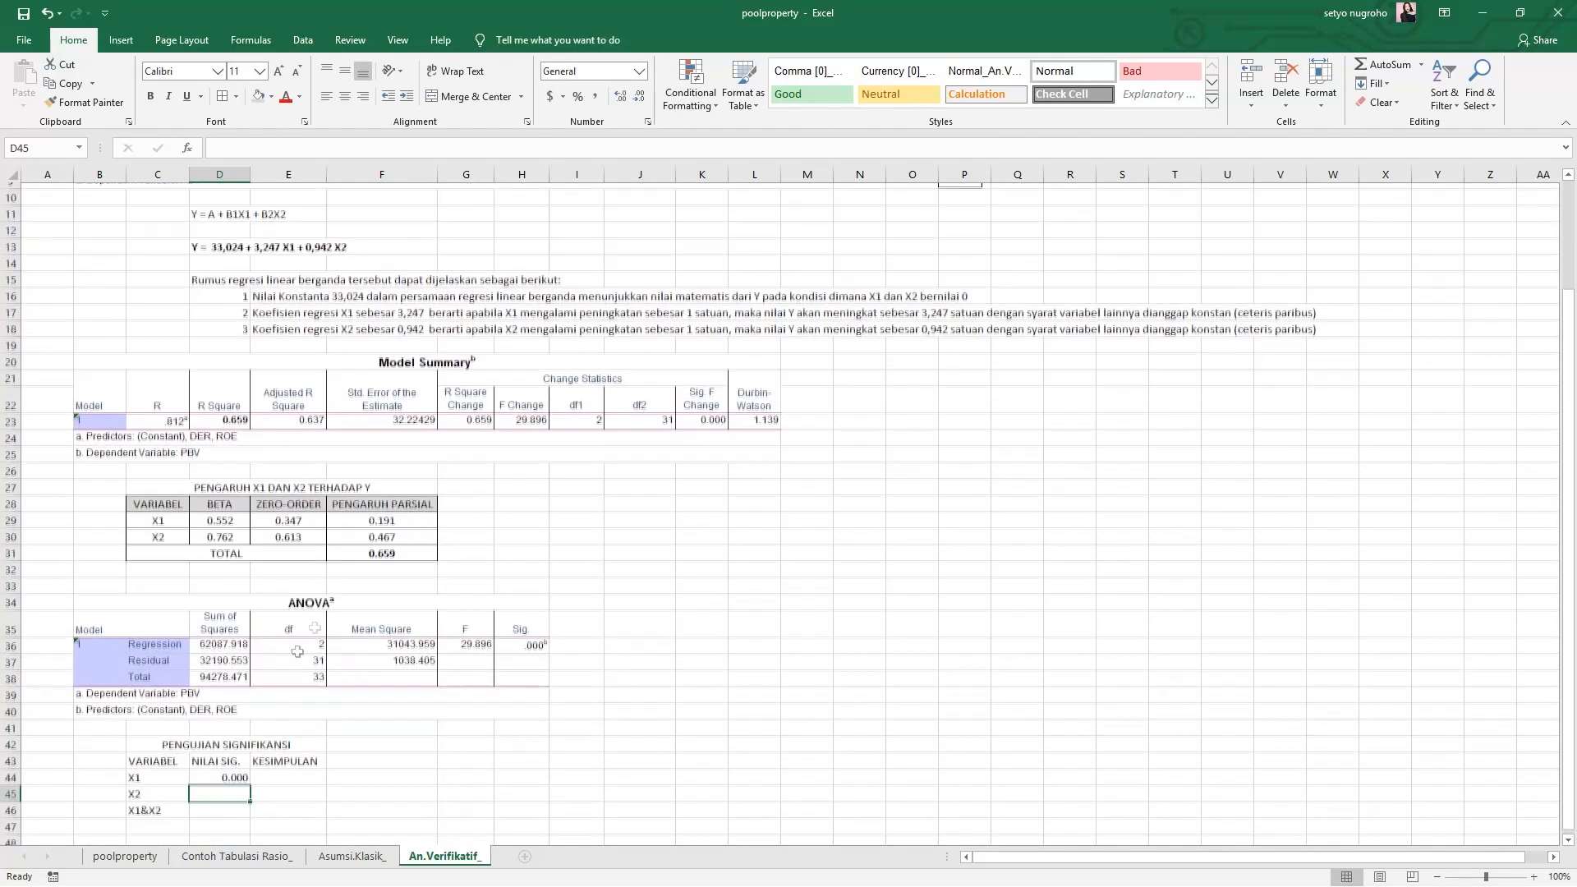
Link the X2 significance value in D45 to DER's Sig. in the Coefficients table with =H8.
scroll(456, 670, up, 3)
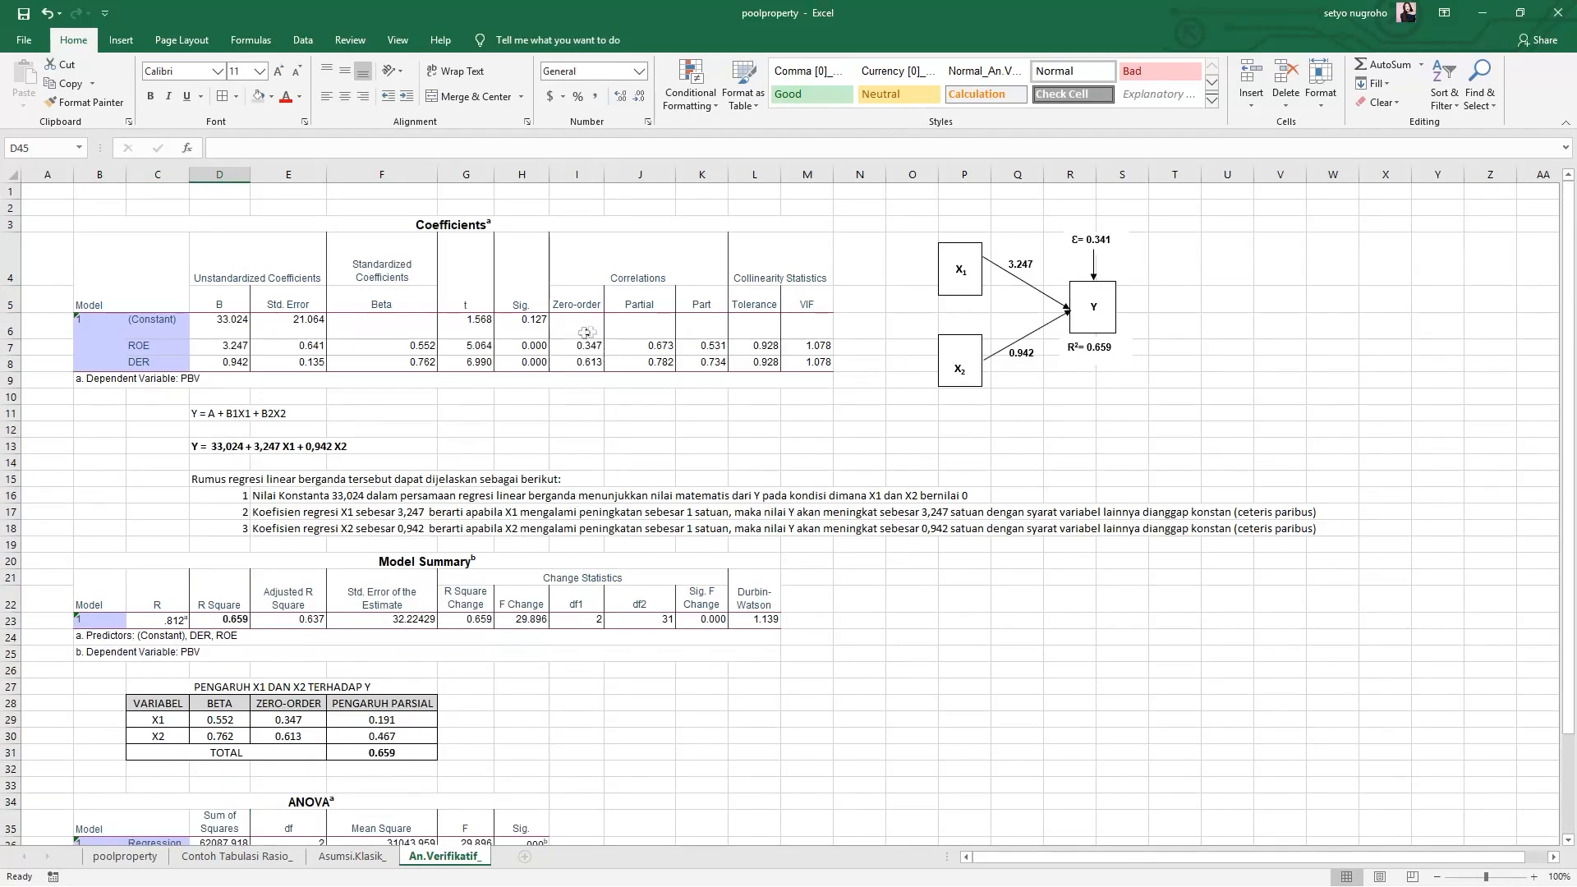
scroll(456, 580, down, 4)
text(=)
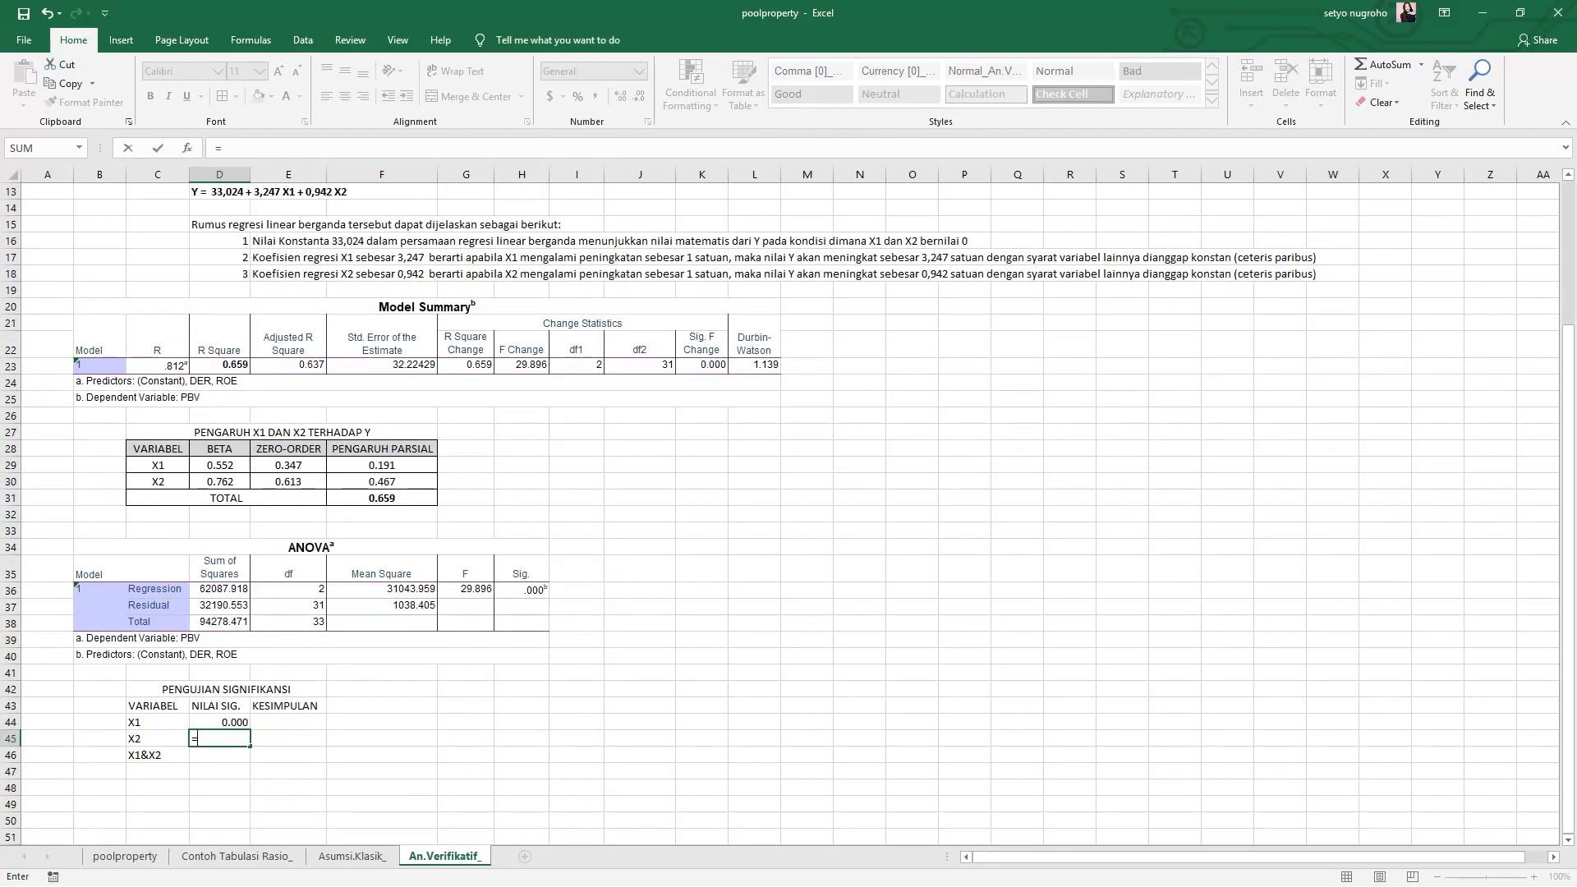
scroll(467, 567, up, 4)
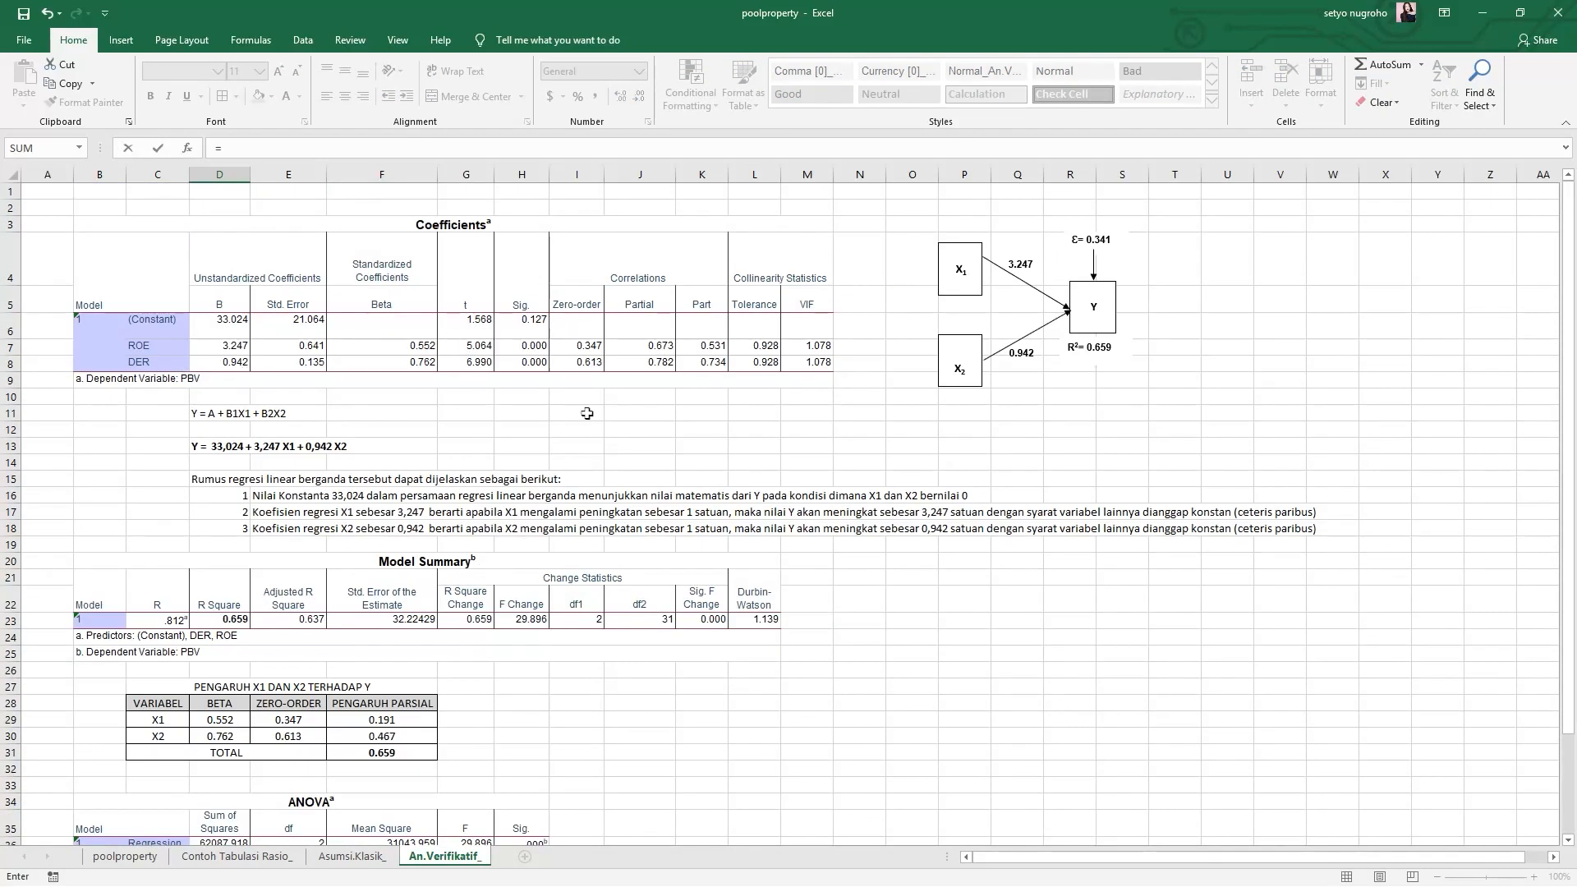
click(519, 362)
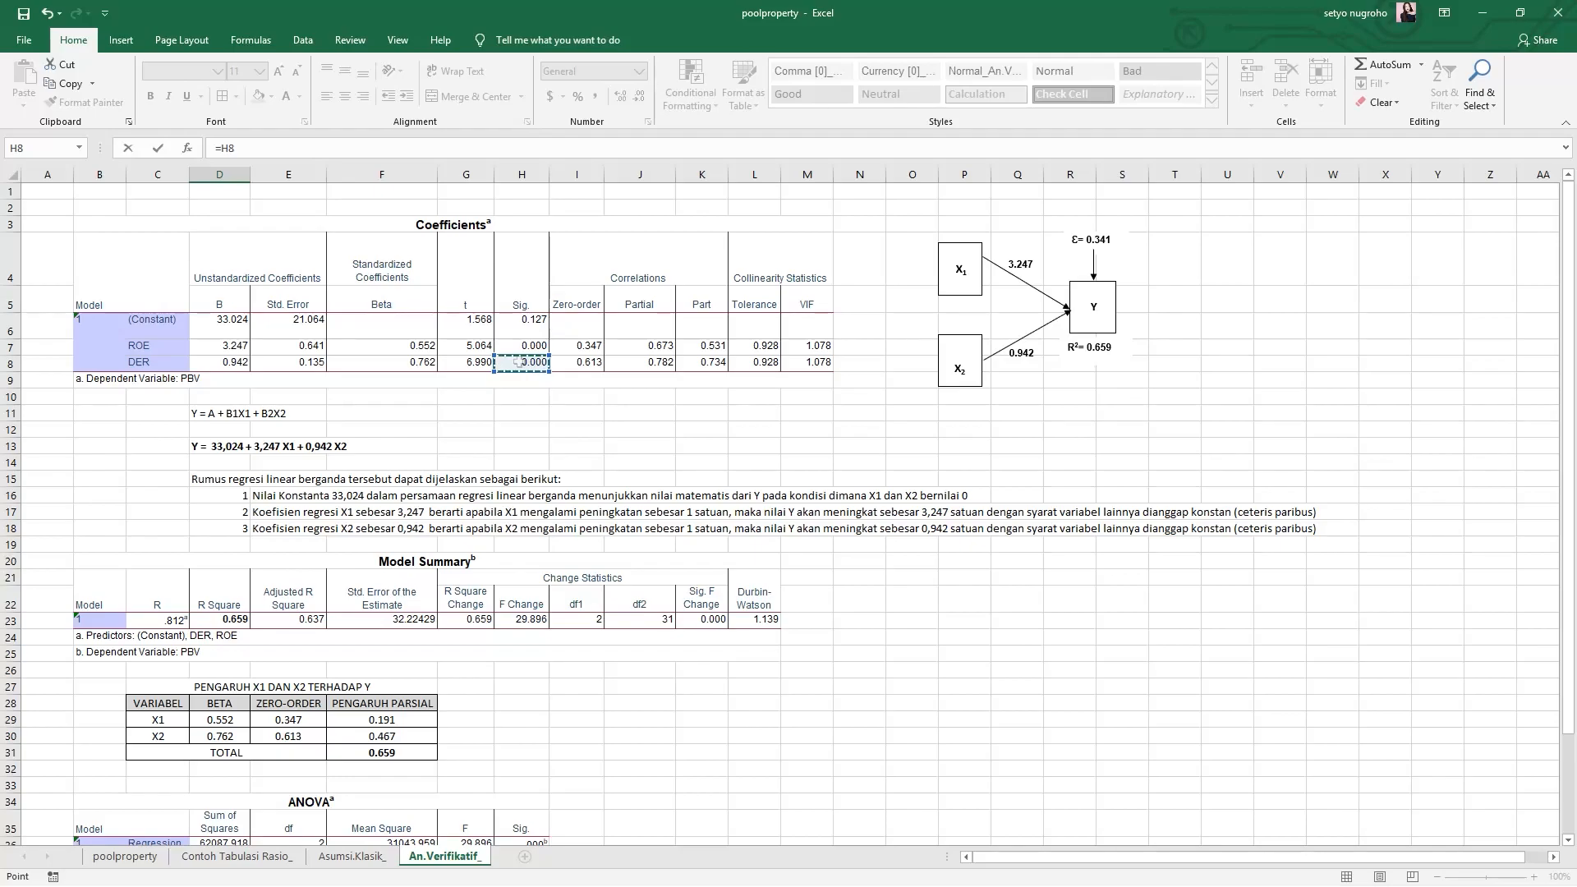
key(Return)
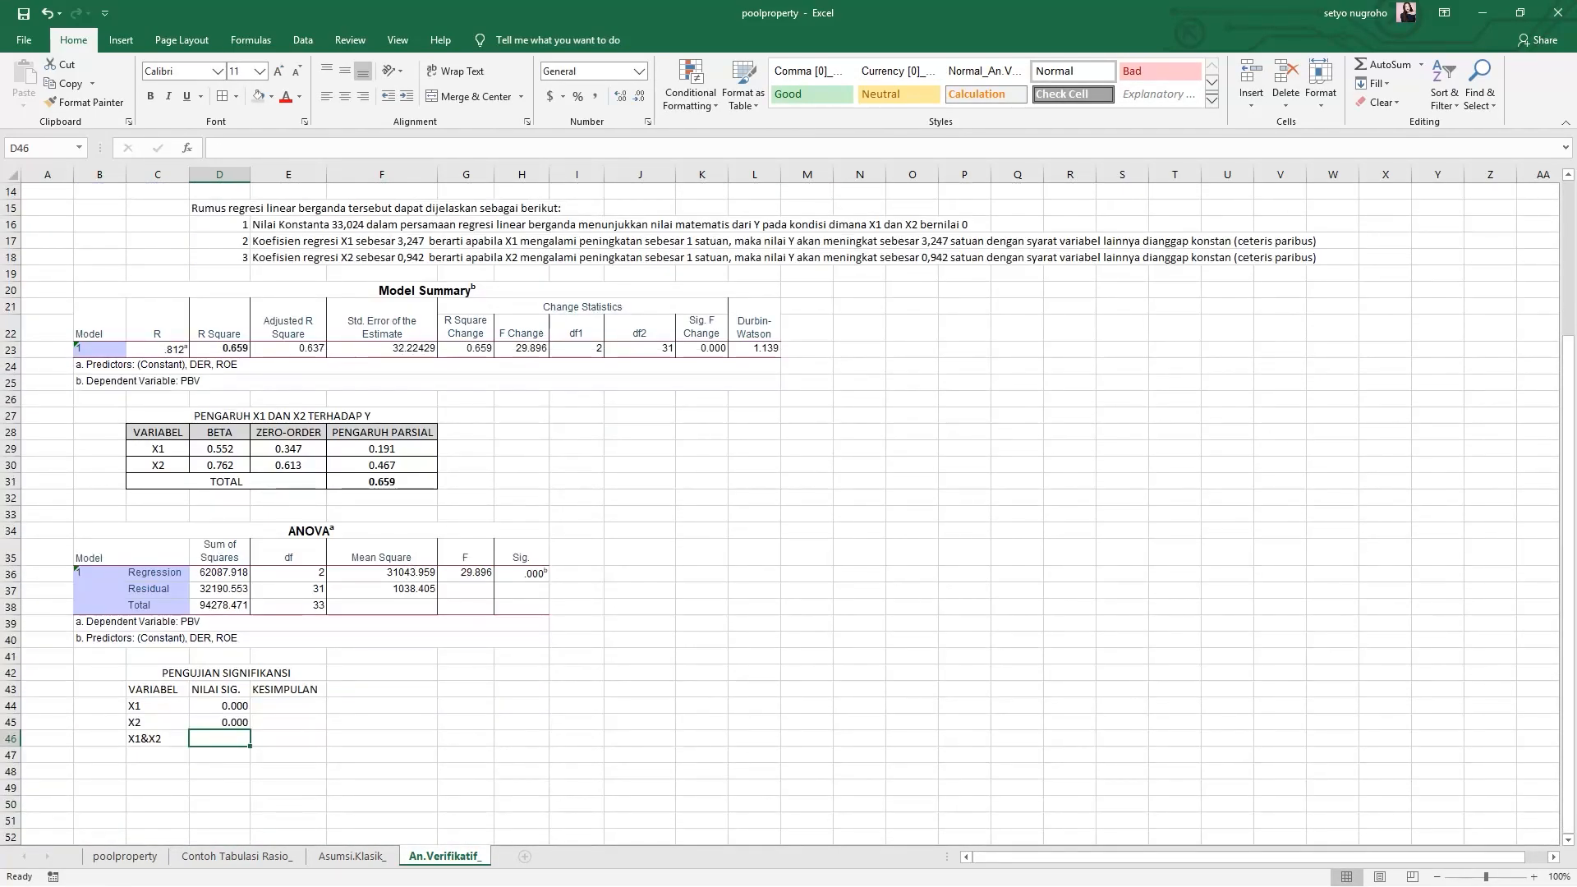
Link the X1&X2 significance value in D46 to the Regression row's Sig. in the ANOVA table with =H36.
text(=)
scroll(594, 641, up, 1)
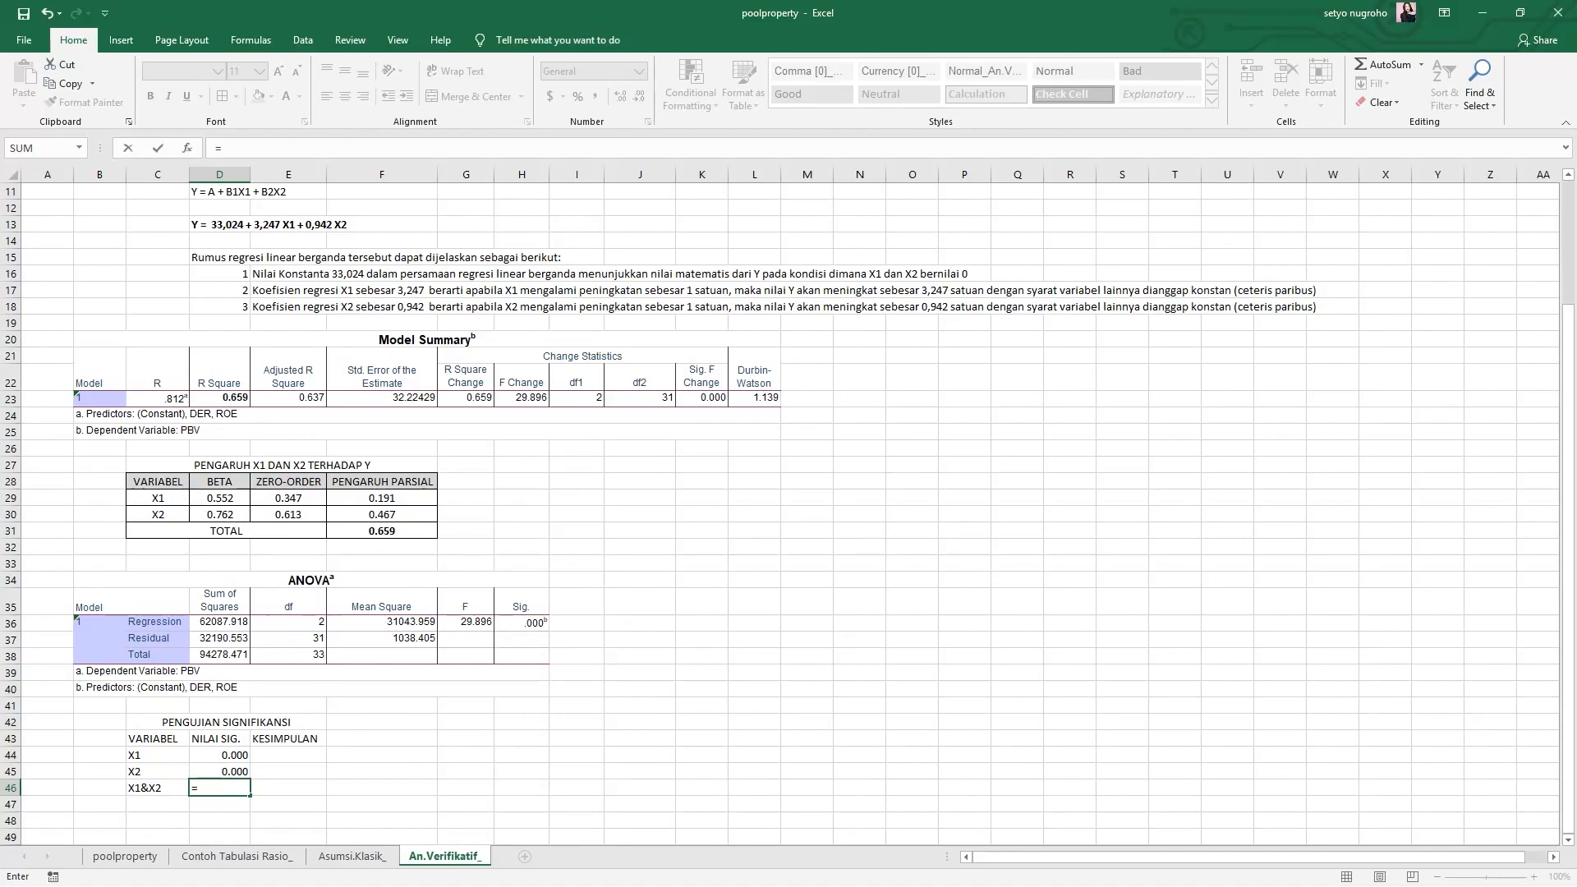
click(525, 624)
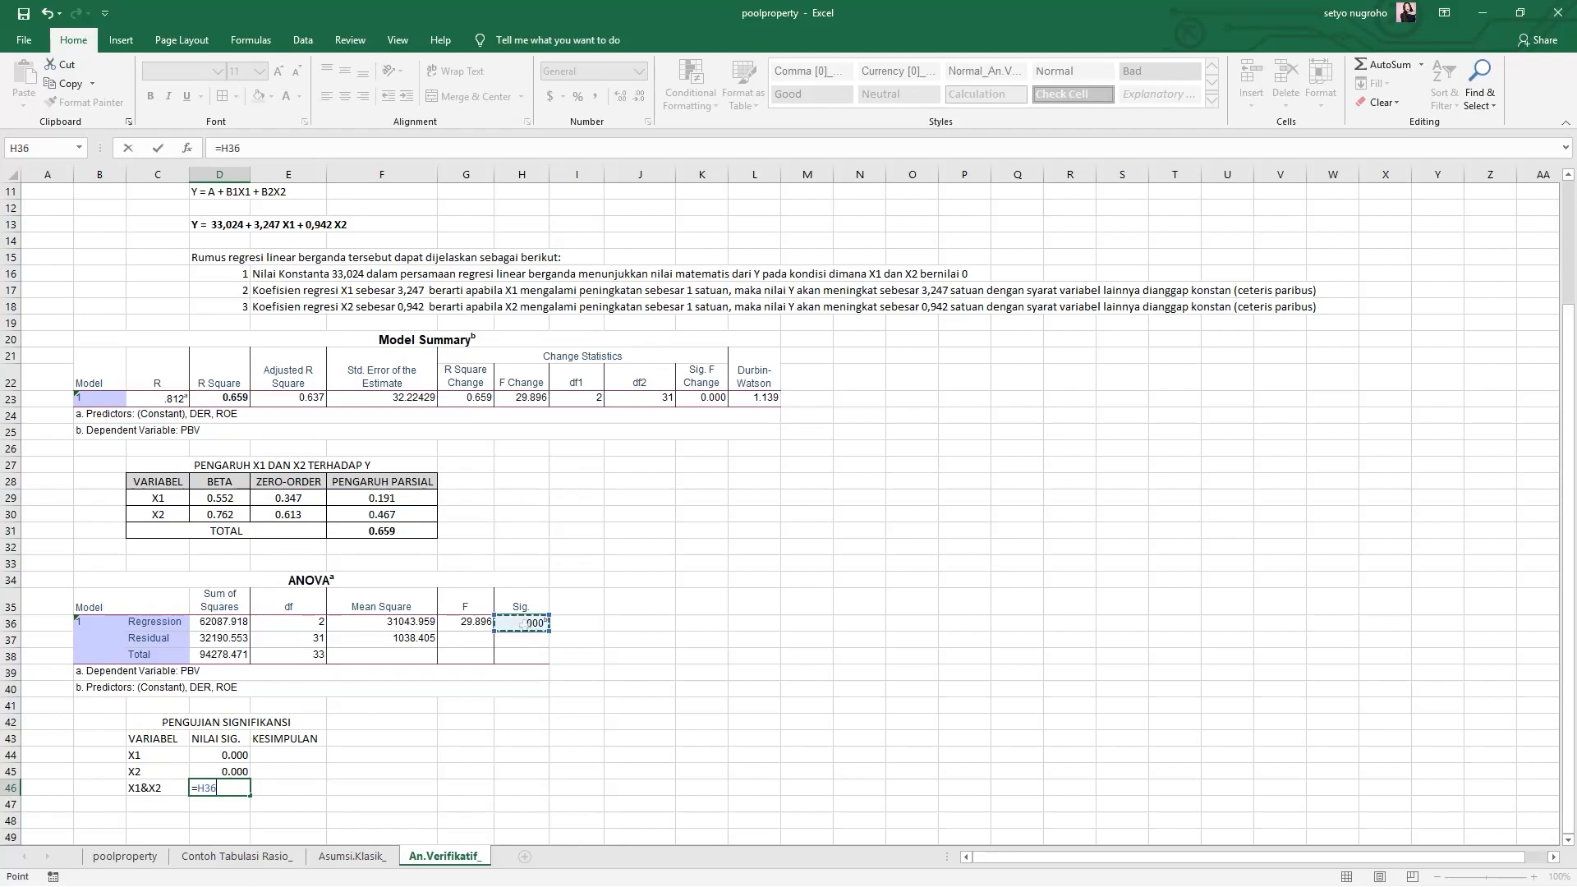
key(Return)
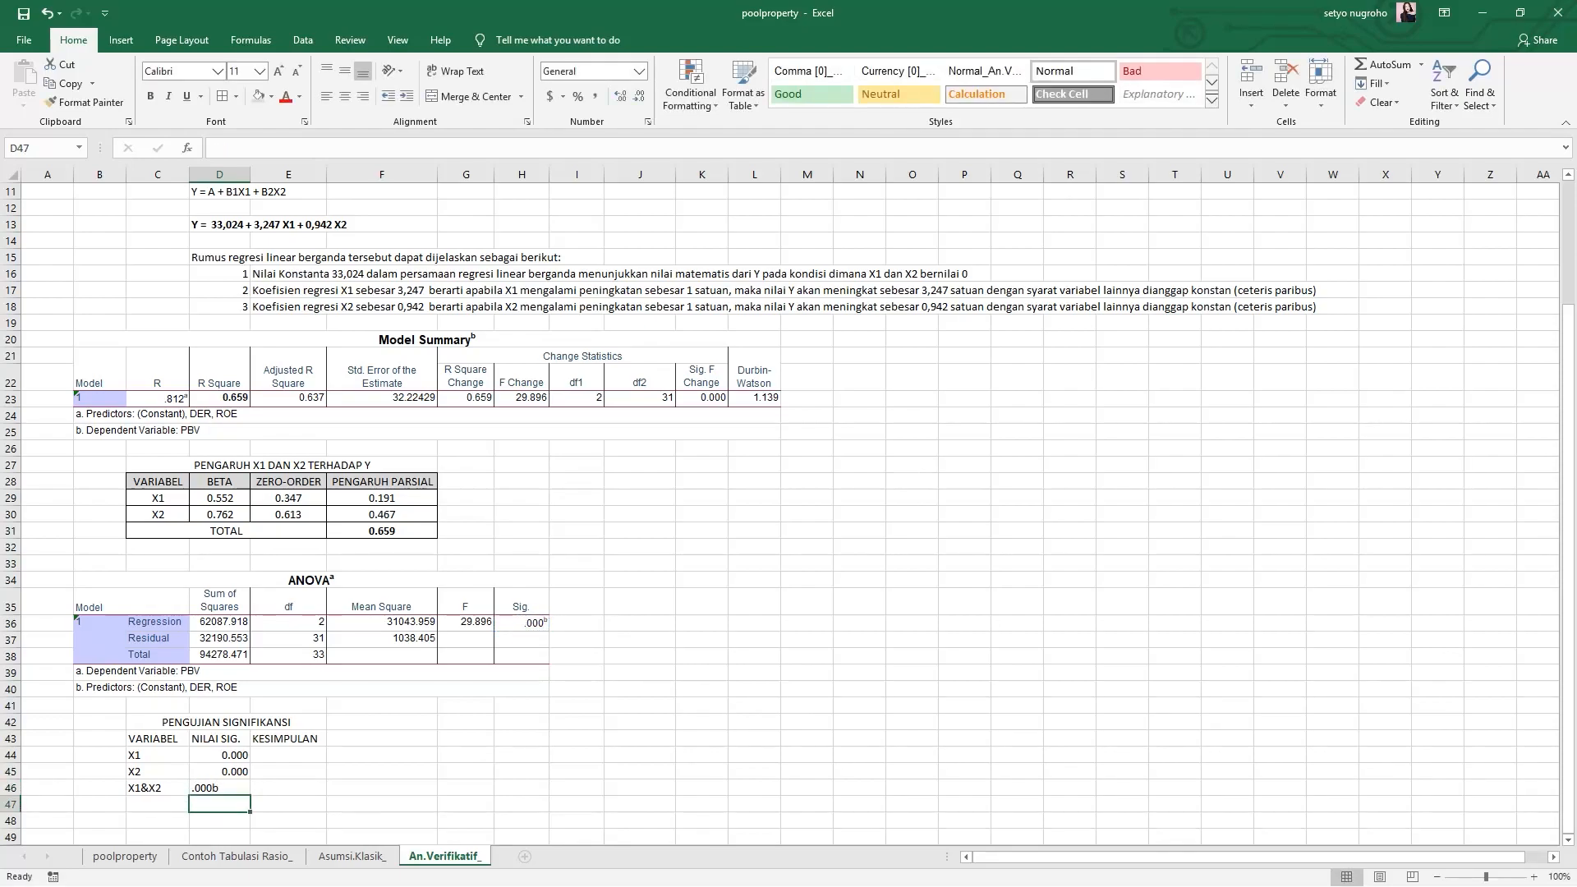
click(227, 791)
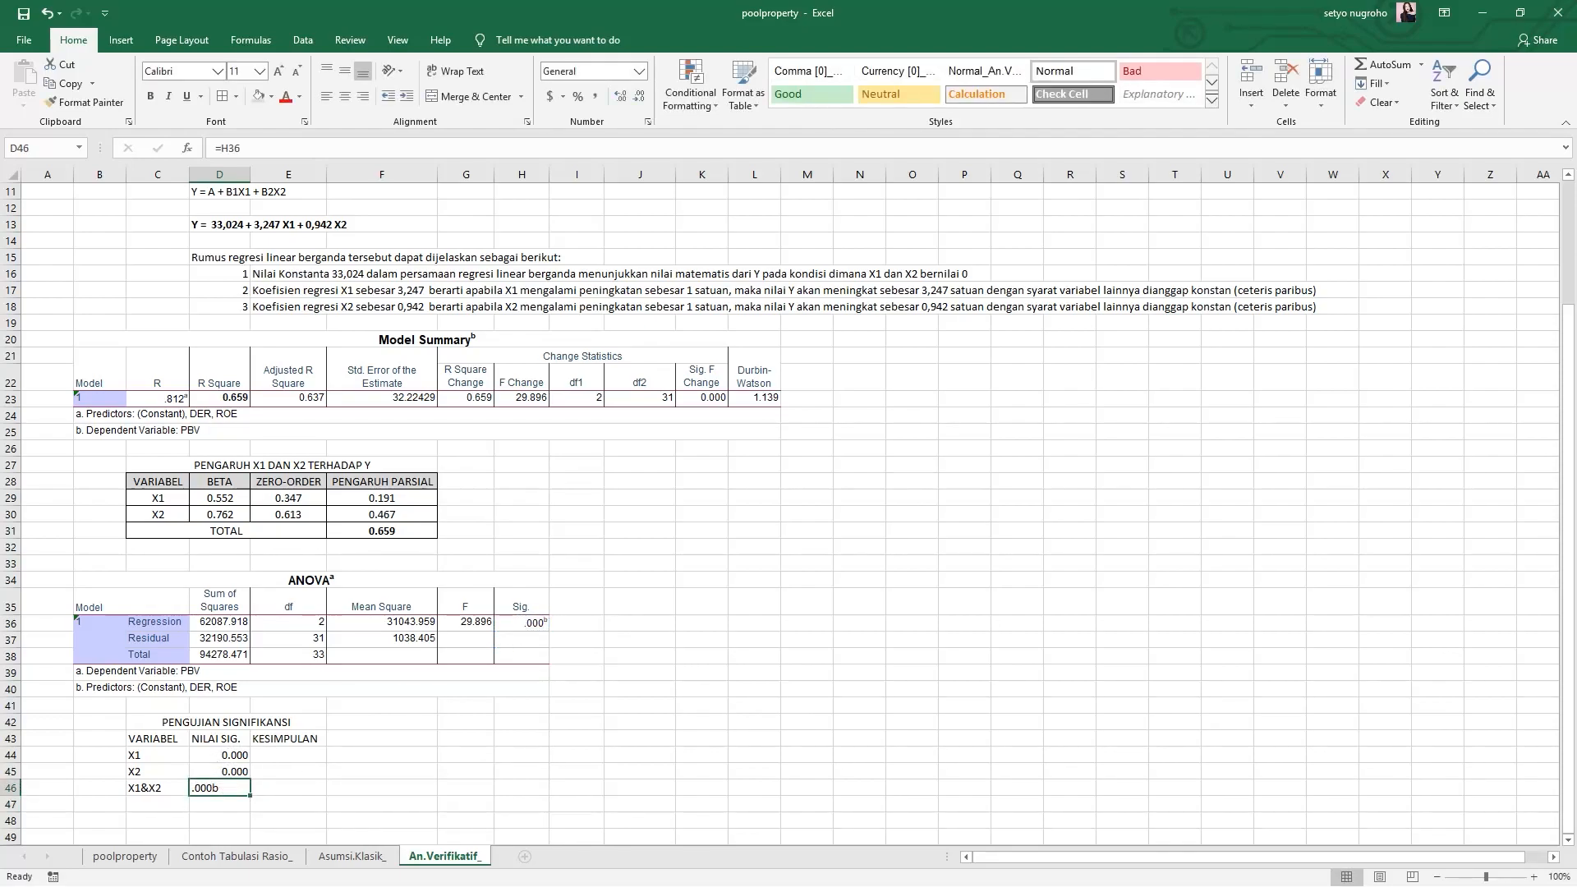
Enter the conclusion "SIG" for X1, X2 and X1&X2 in cells E44 to E46.
click(287, 754)
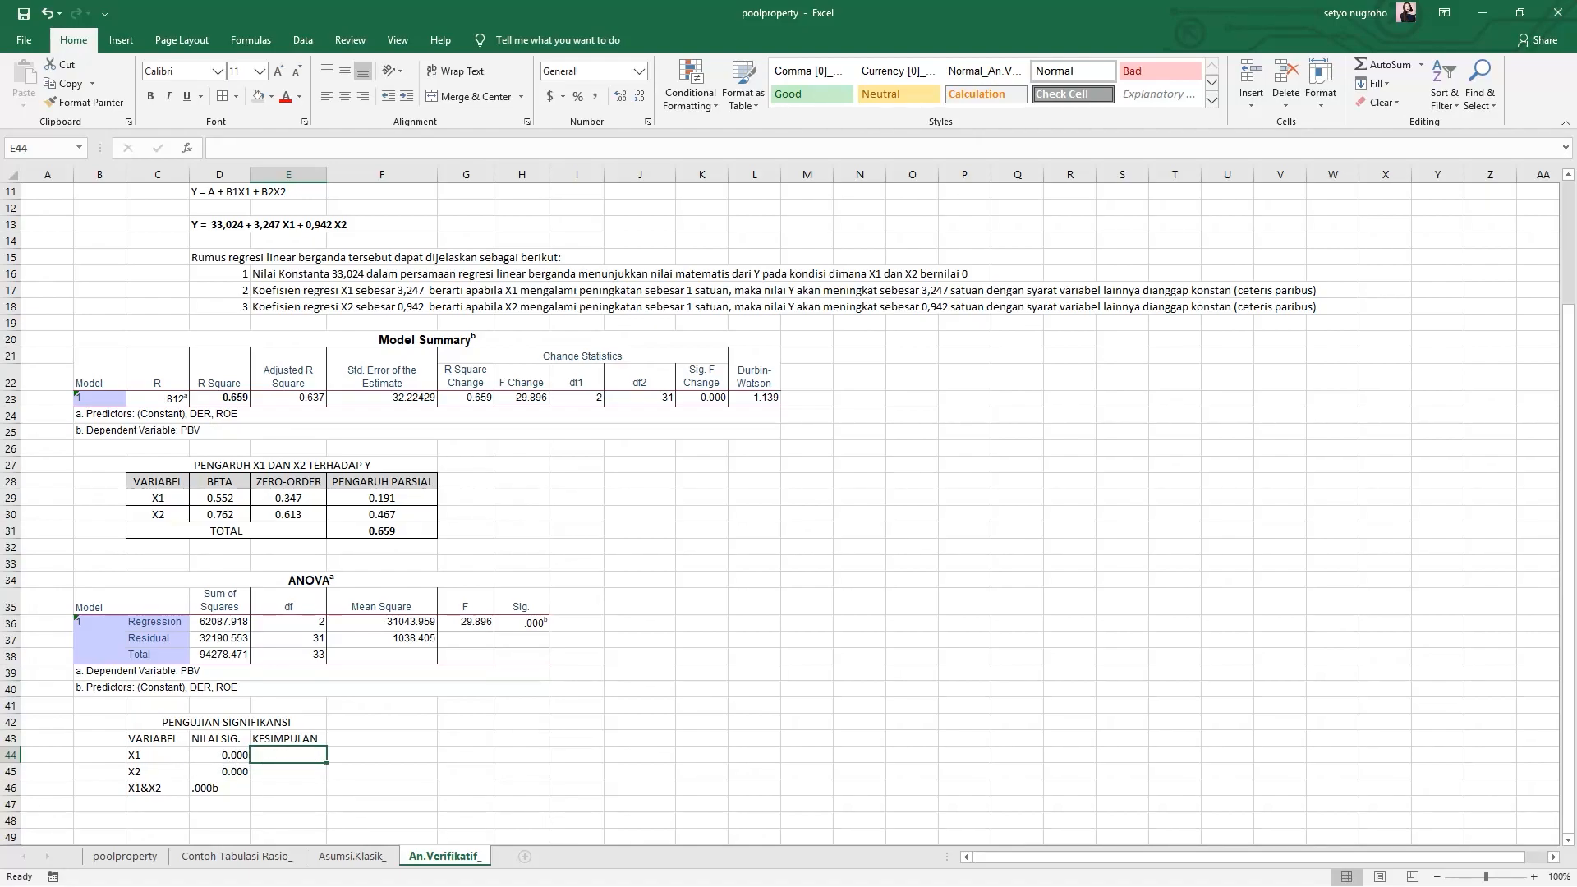
text(s)
key(BackSpace)
text(S)
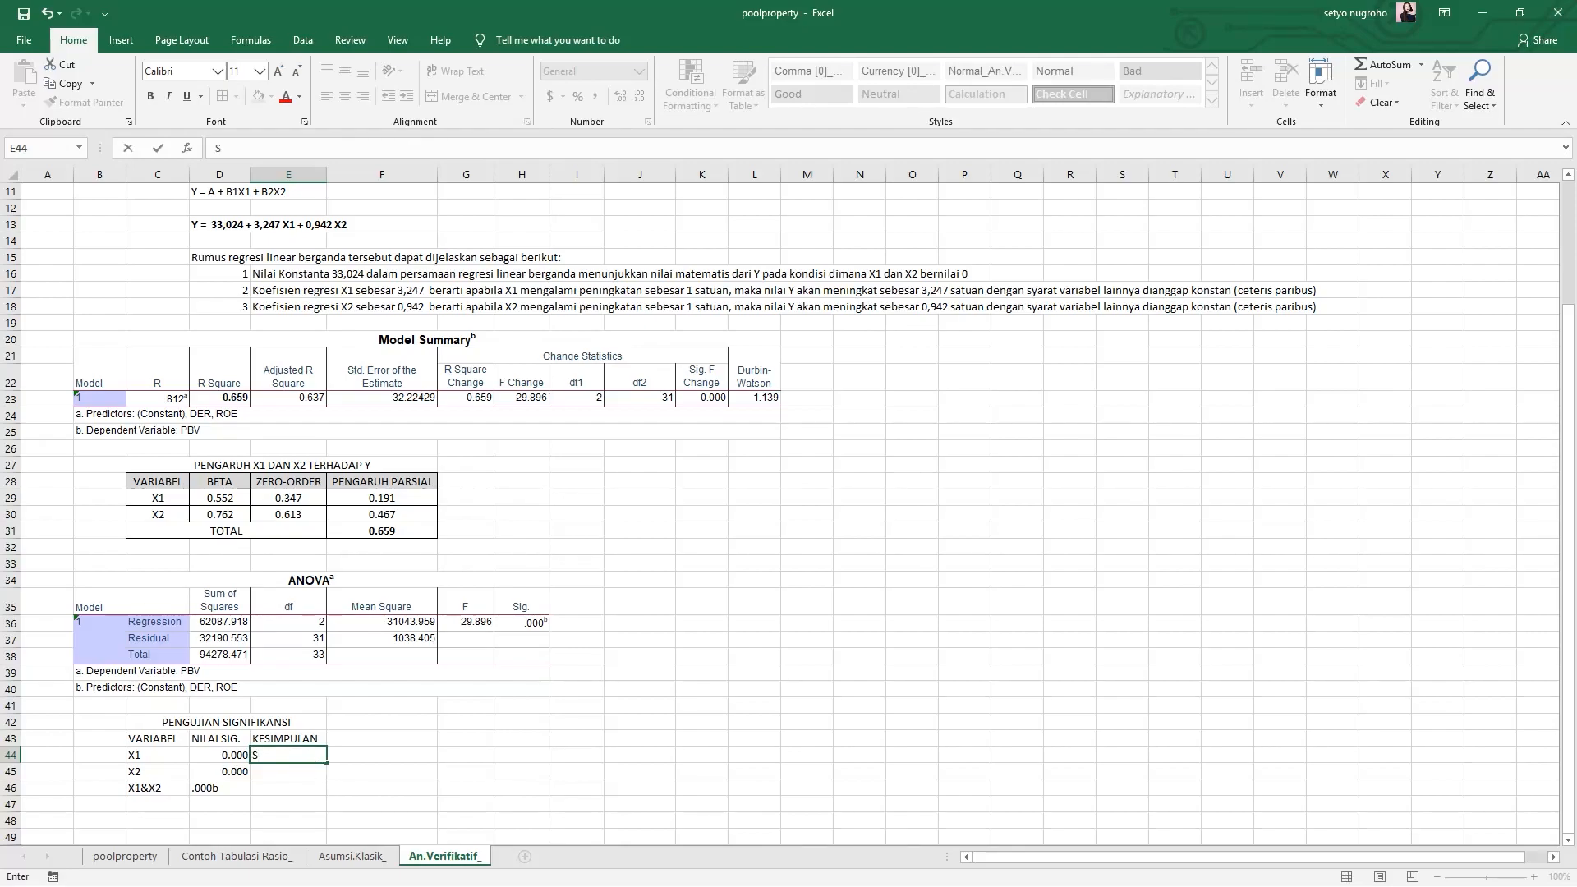
text(IG)
key(Return)
text(SIG)
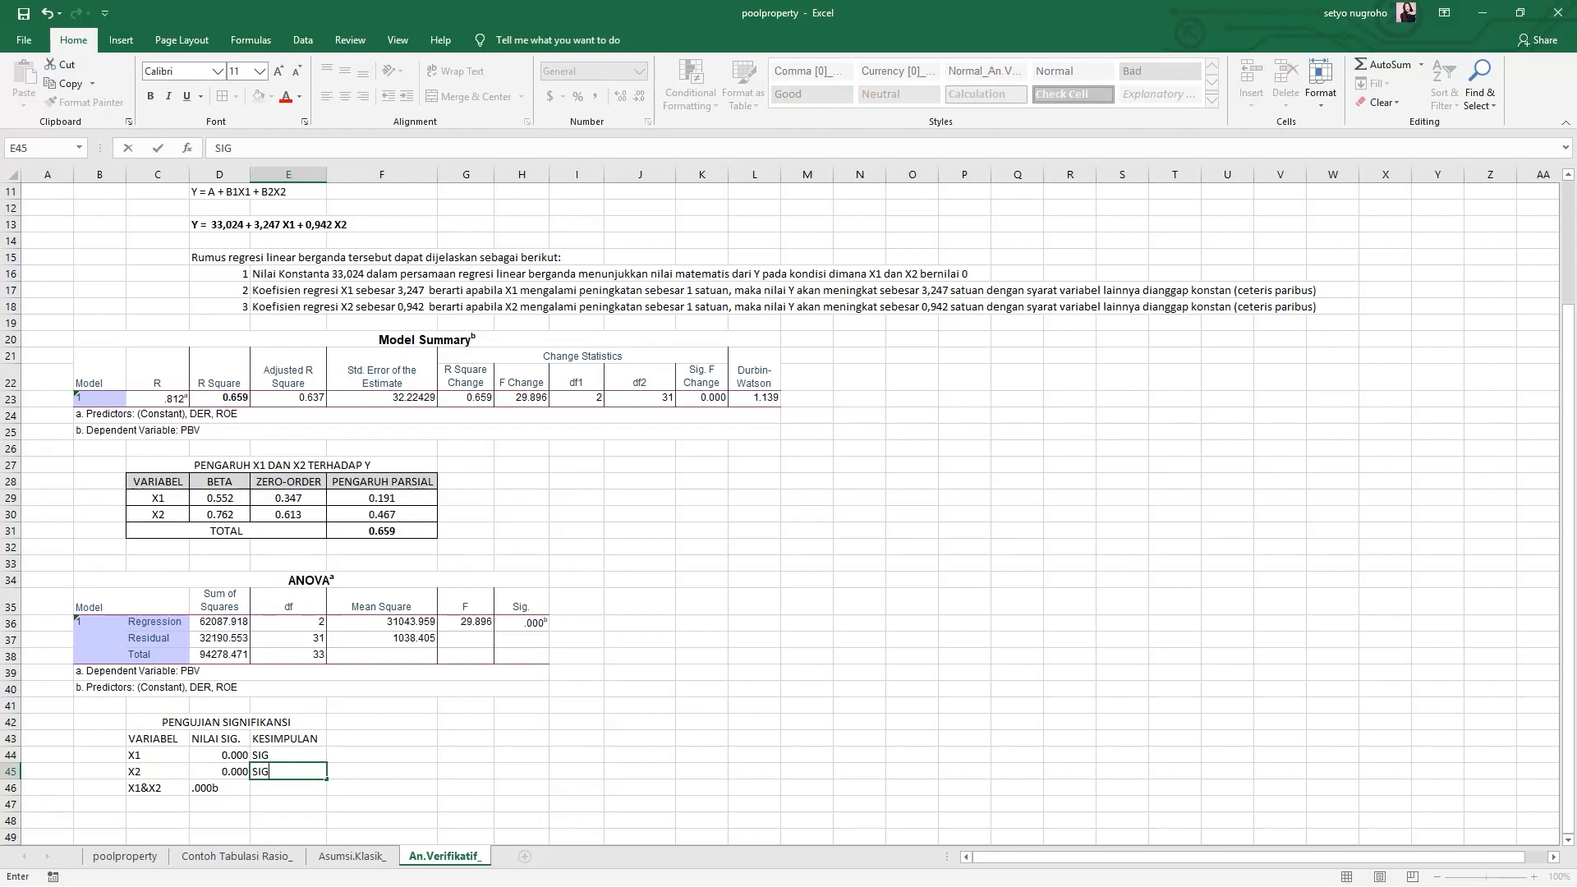
key(Return)
text(SIG)
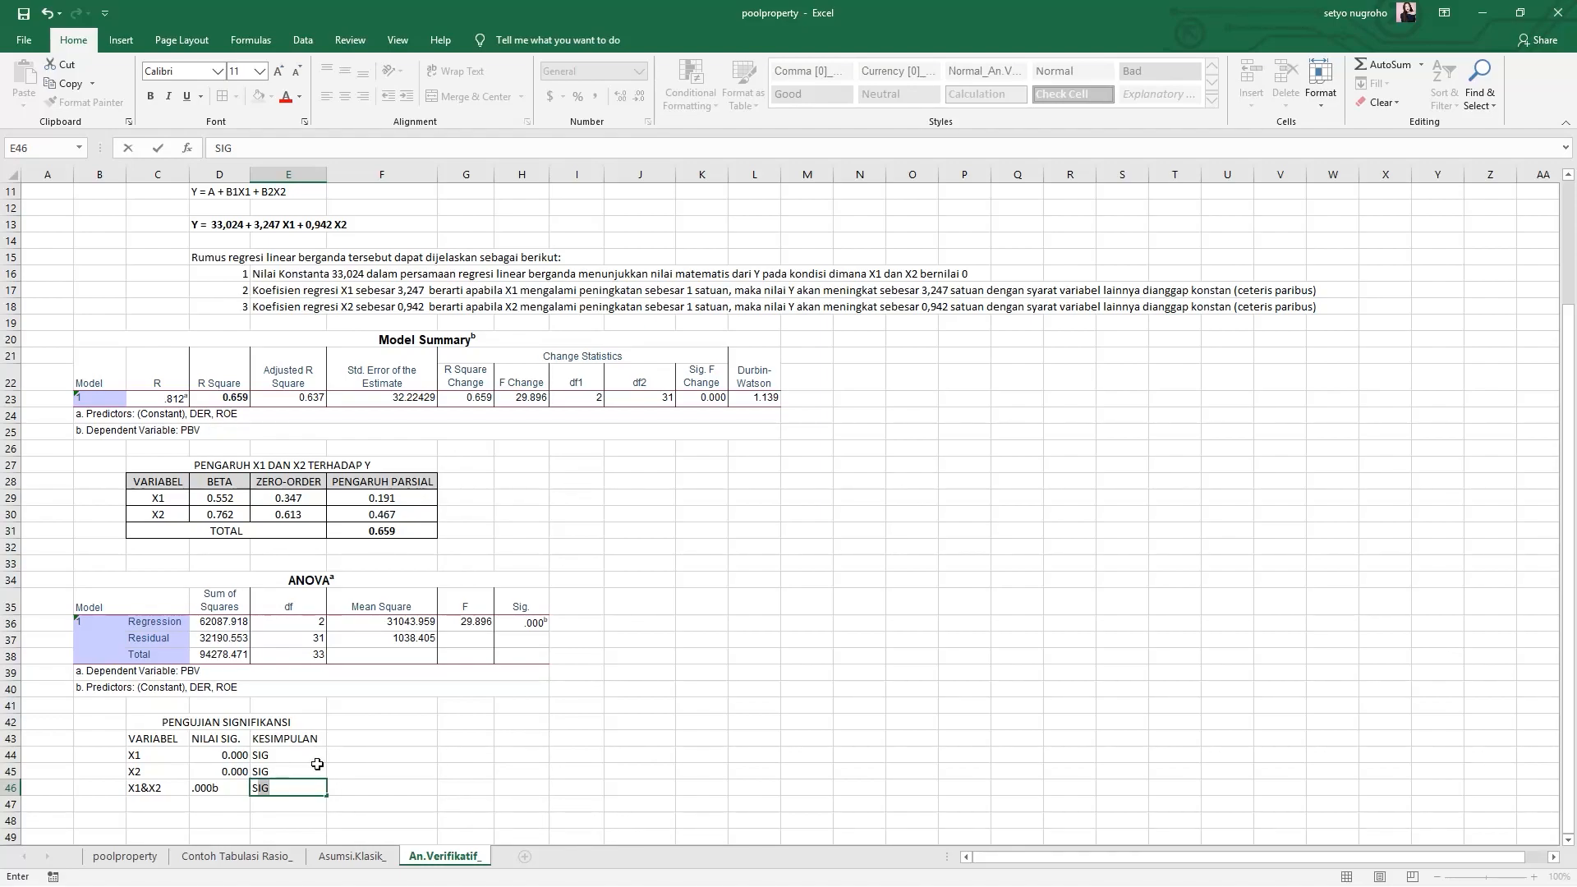
key(Return)
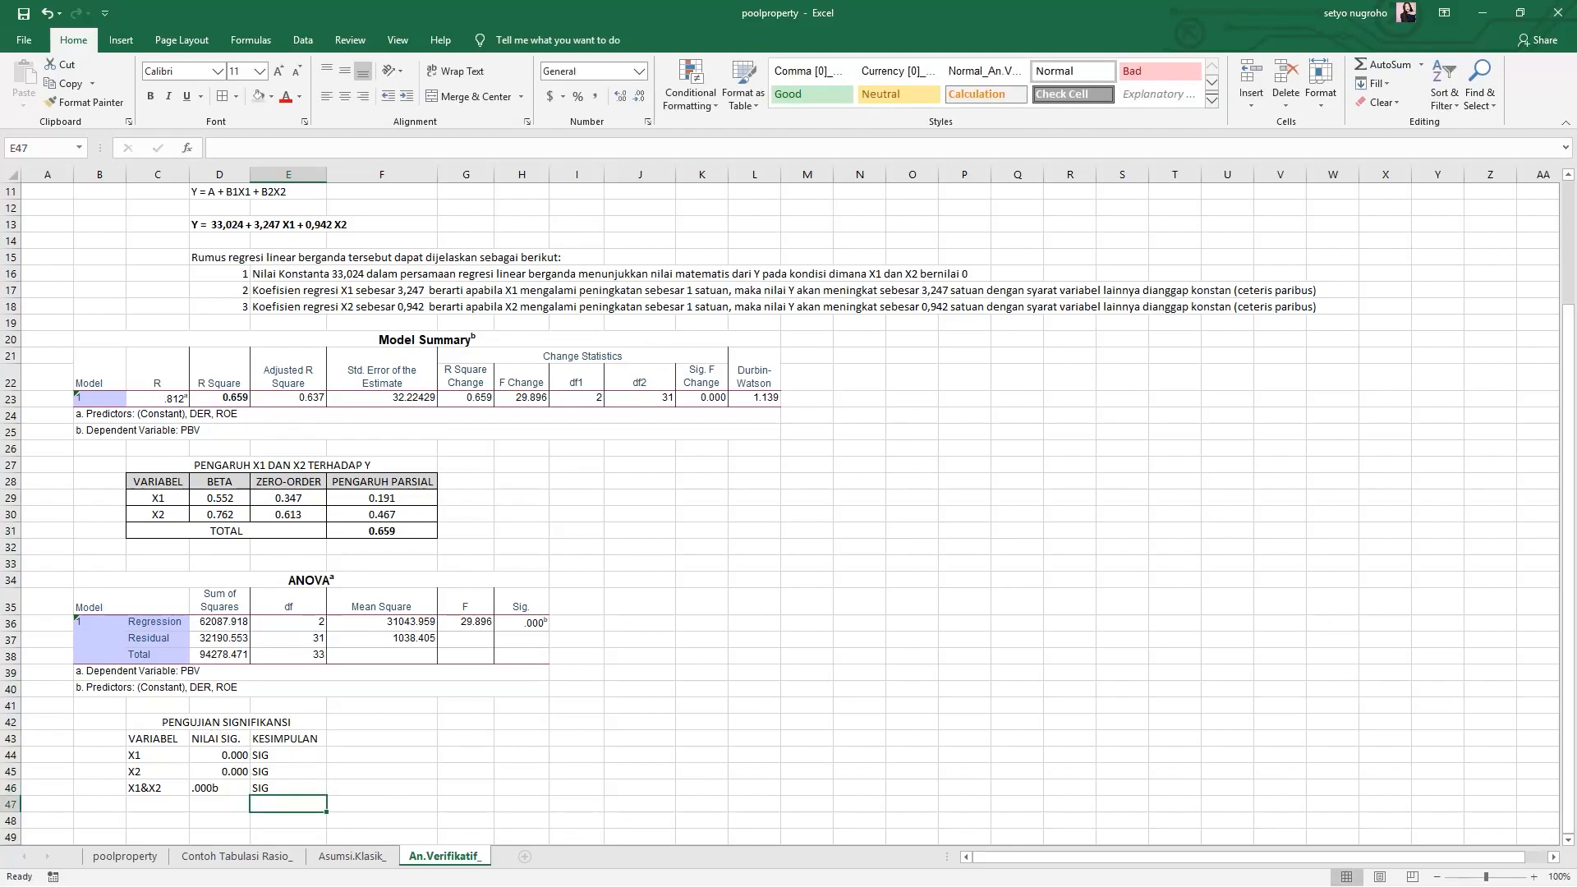
Add all borders to the significance table C43:E46 and fill its header row C43:E43 with light grey.
drag(148, 739, 287, 788)
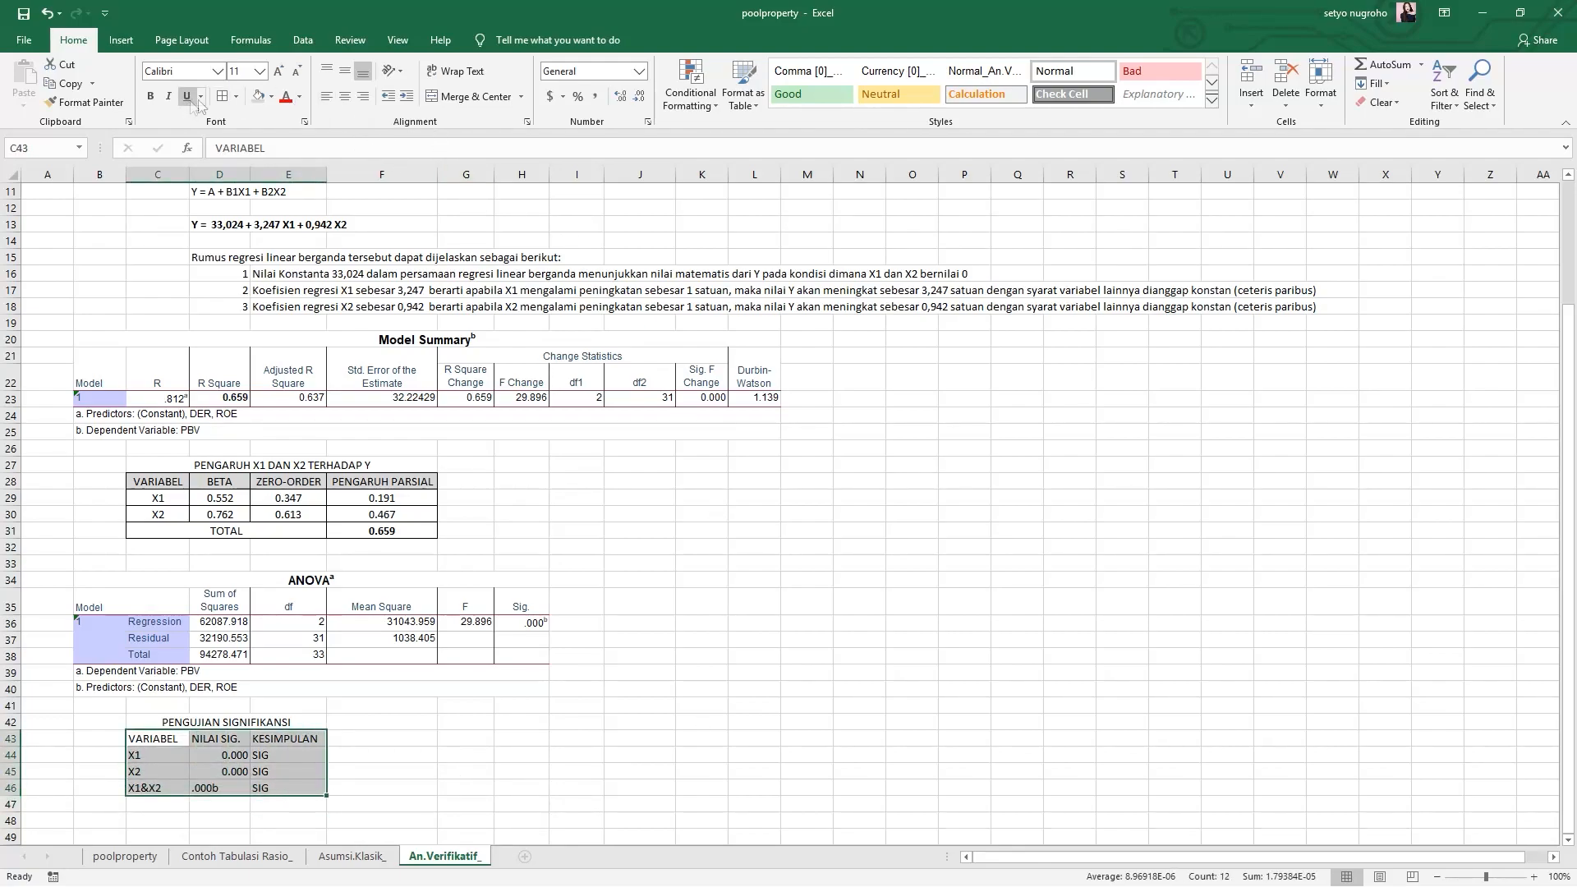
click(224, 98)
drag(144, 740, 295, 739)
click(258, 97)
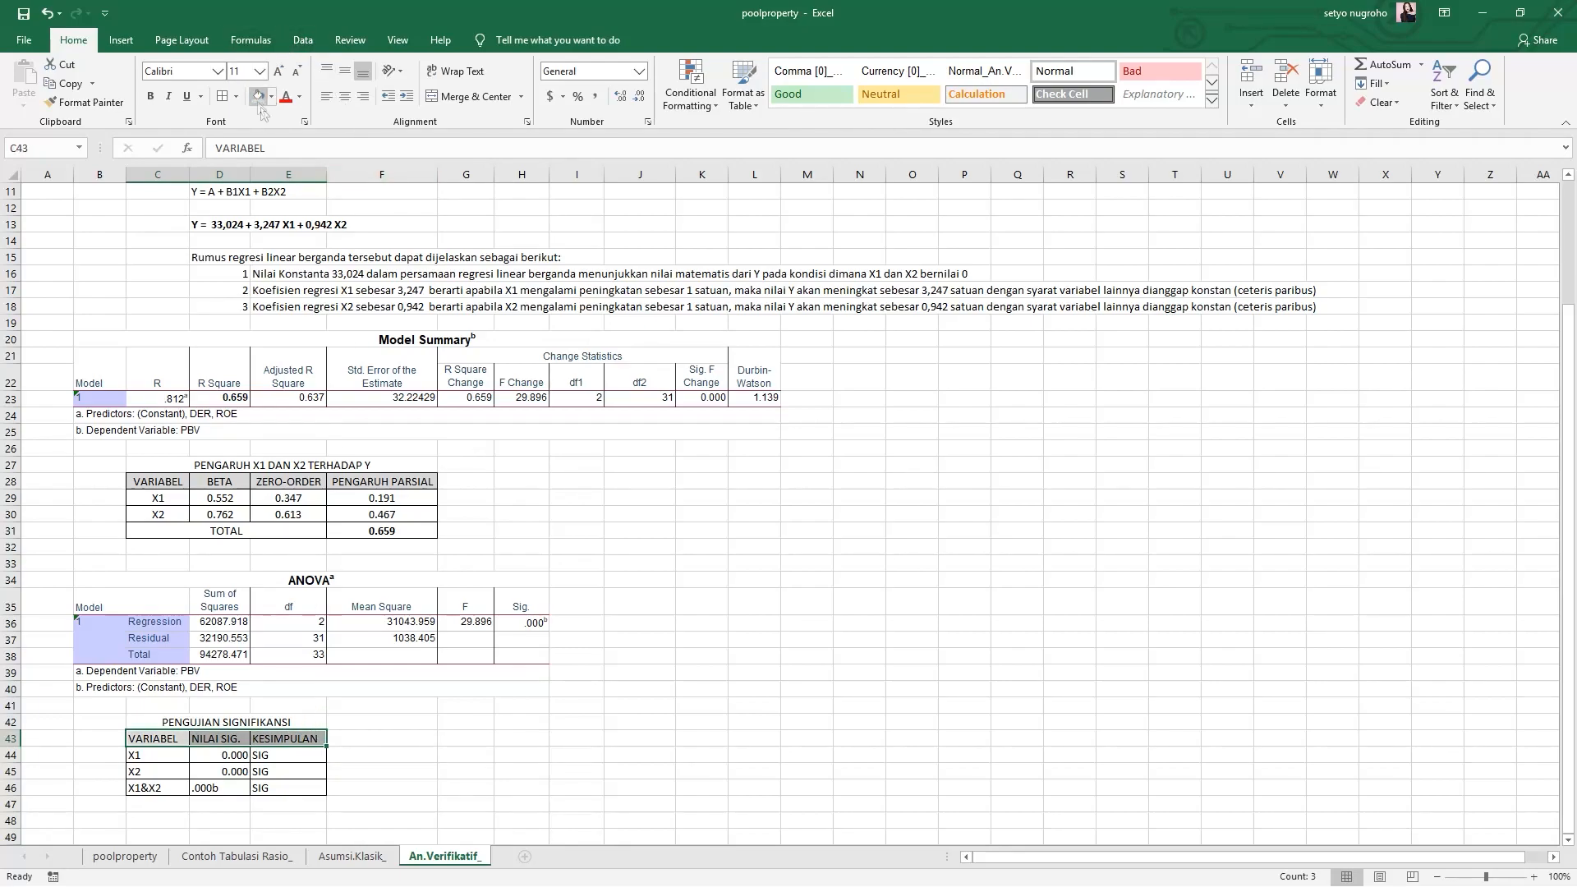
click(382, 787)
click(219, 805)
click(212, 788)
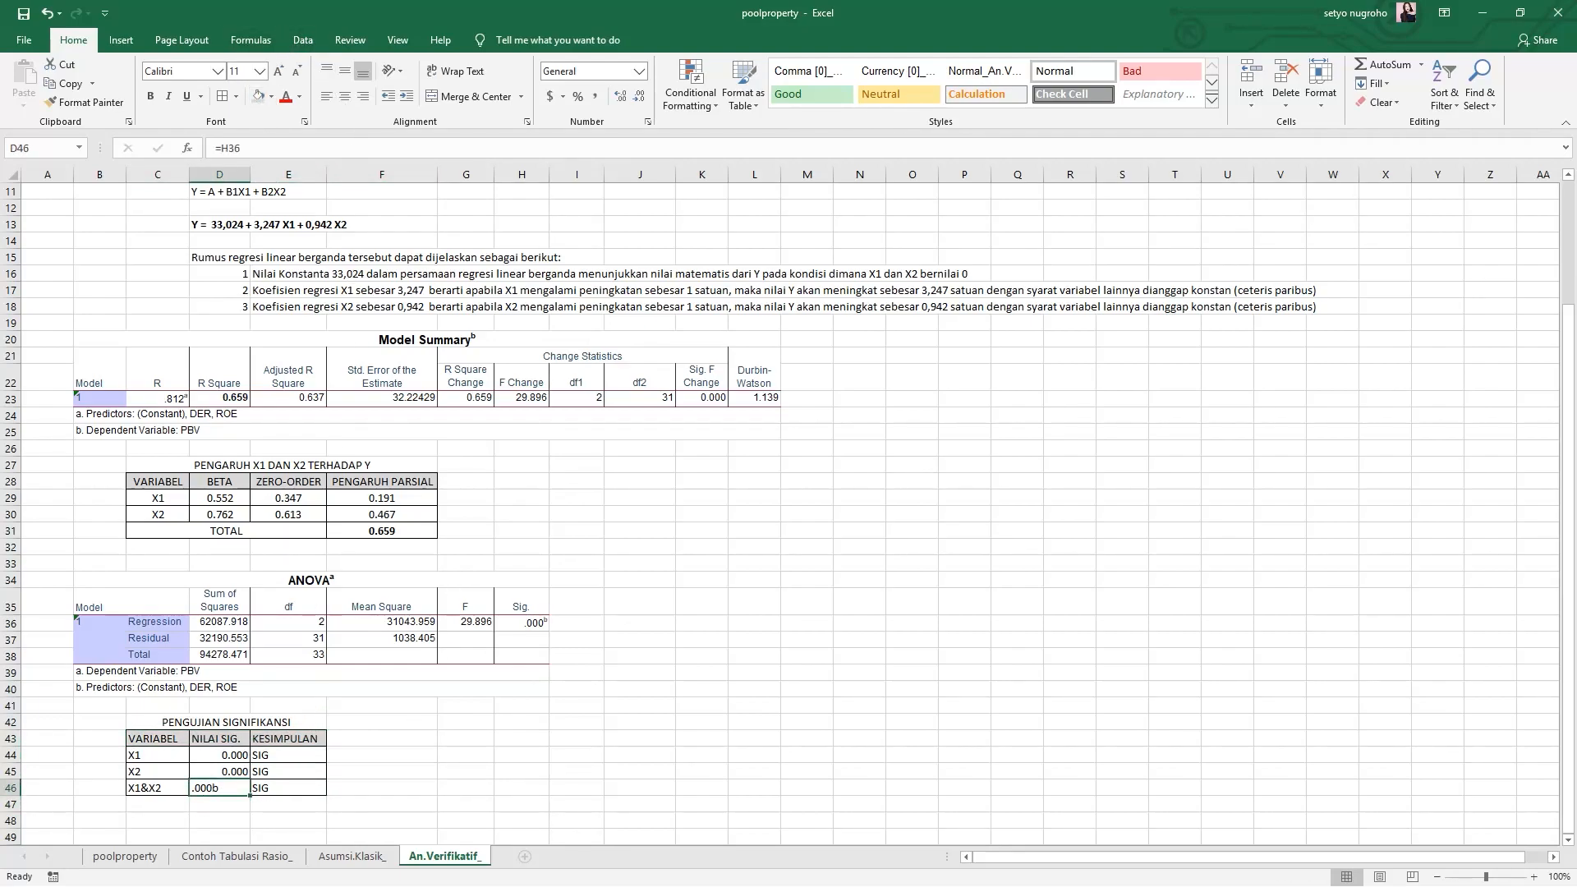
scroll(212, 786, down, 1)
click(466, 738)
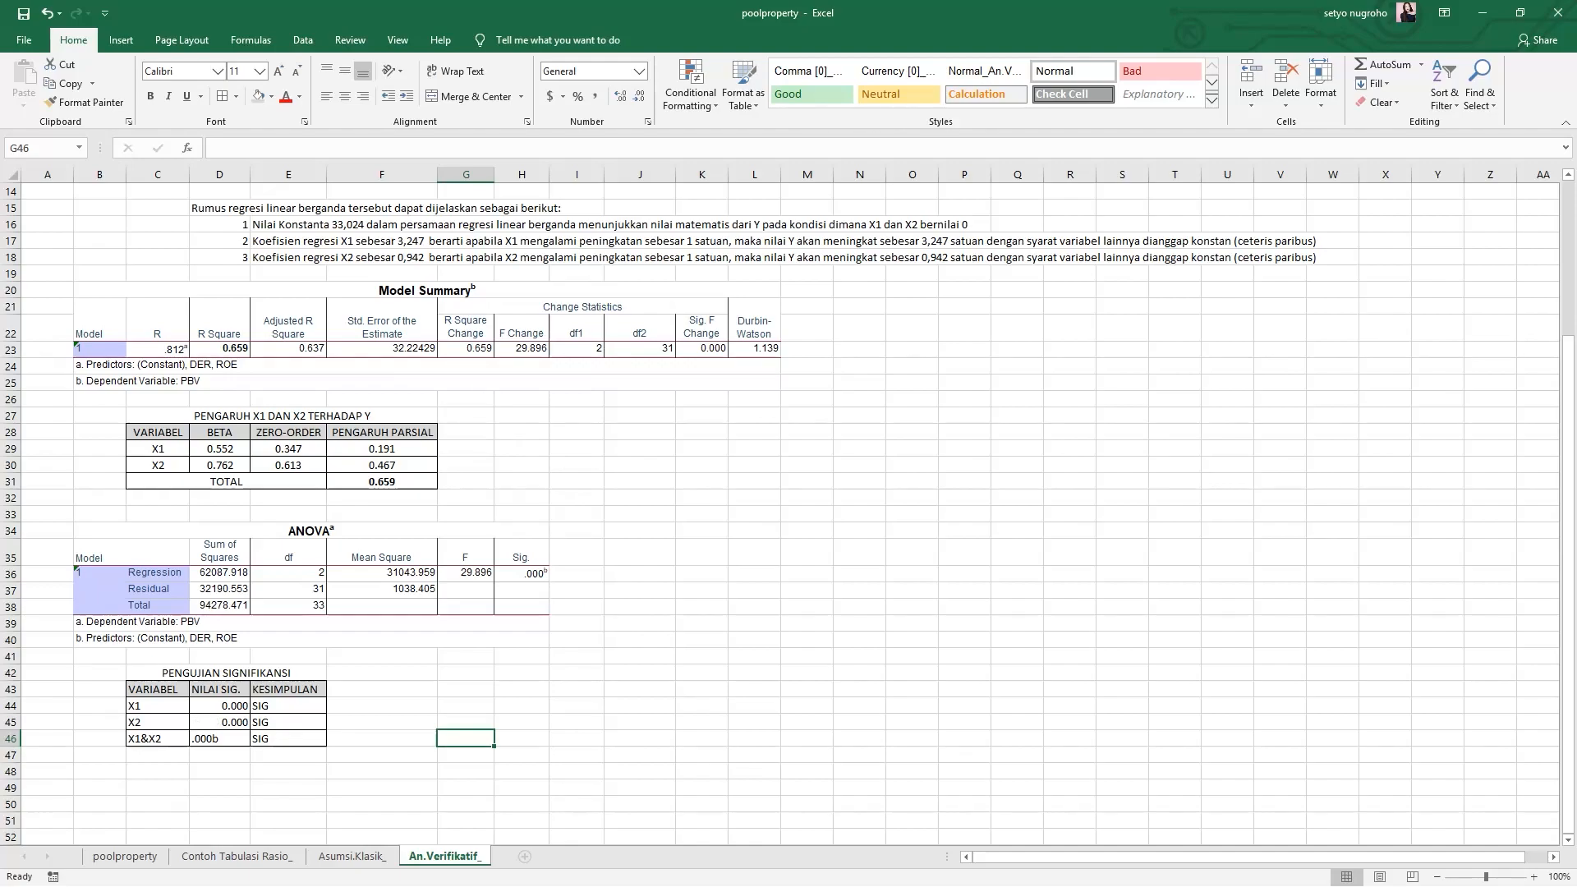
click(305, 724)
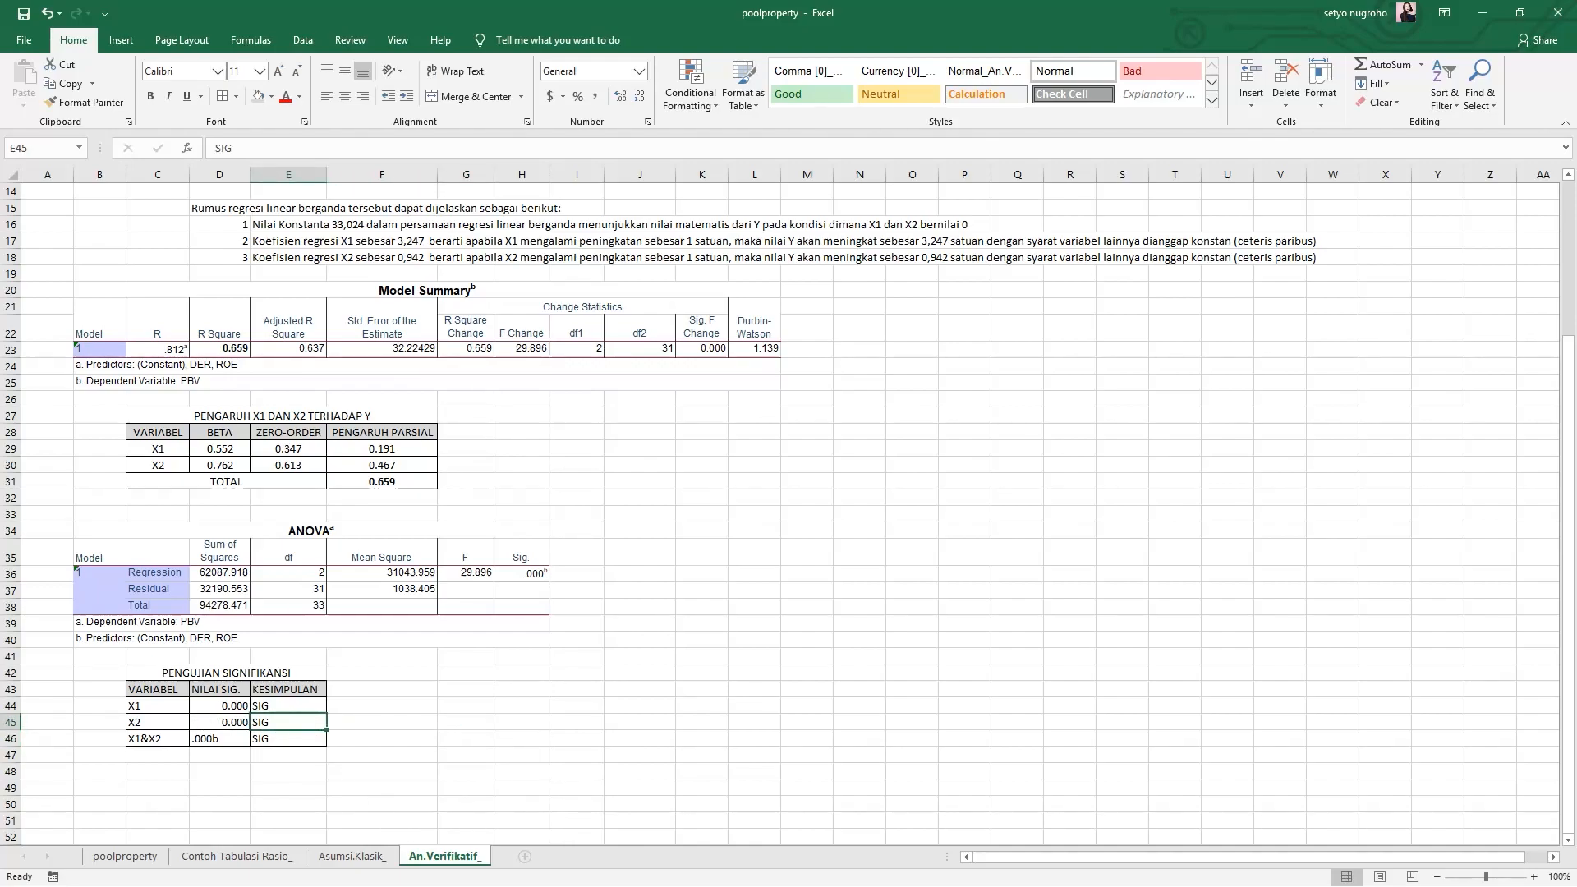
click(269, 738)
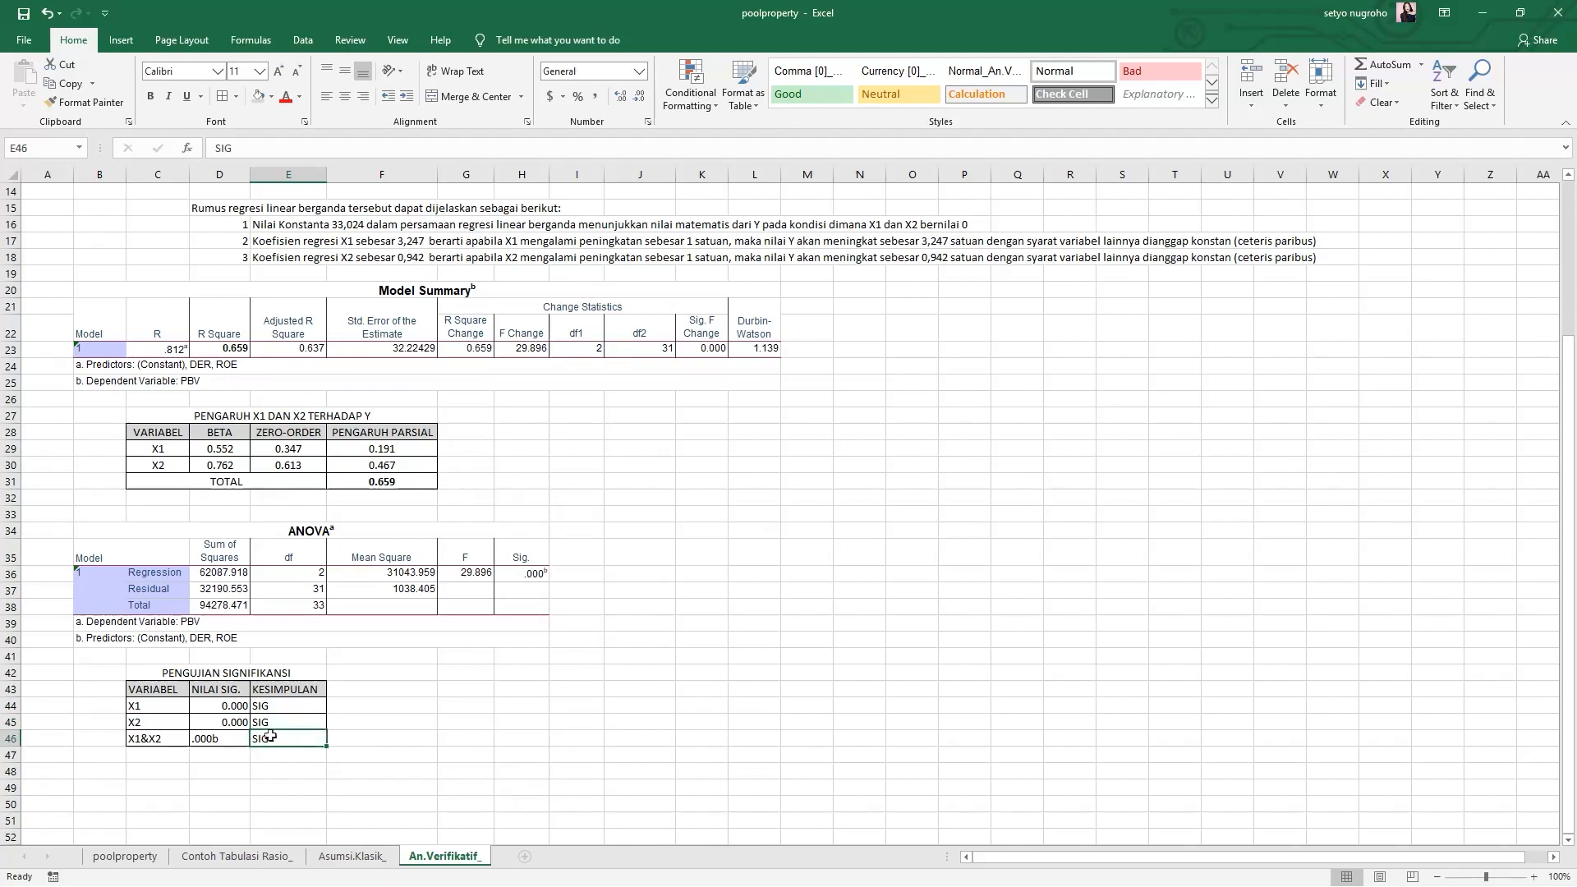
click(640, 771)
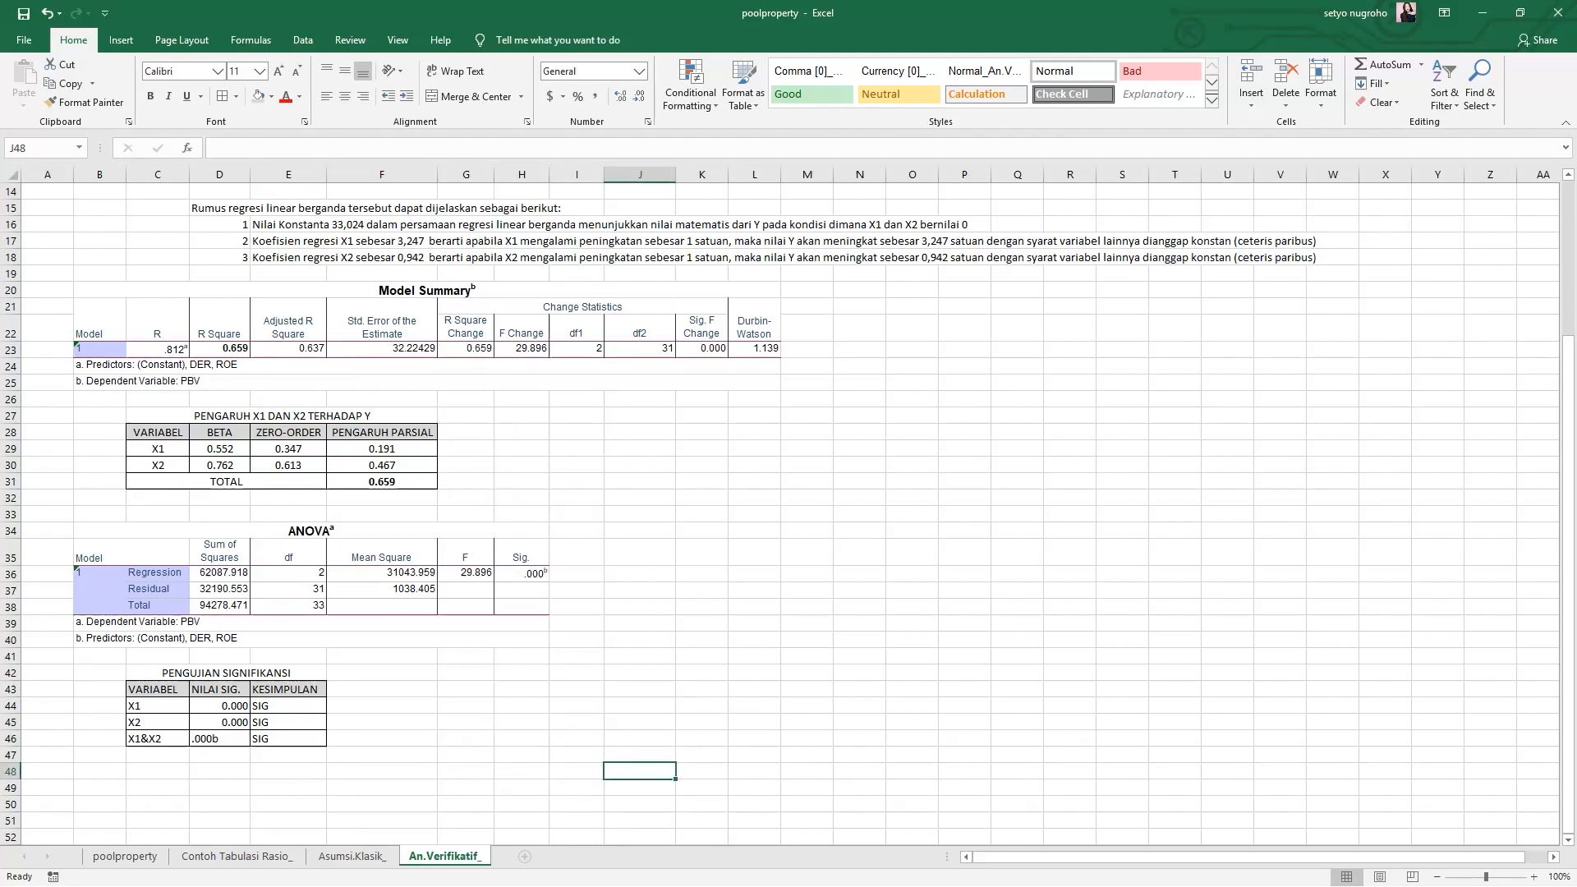